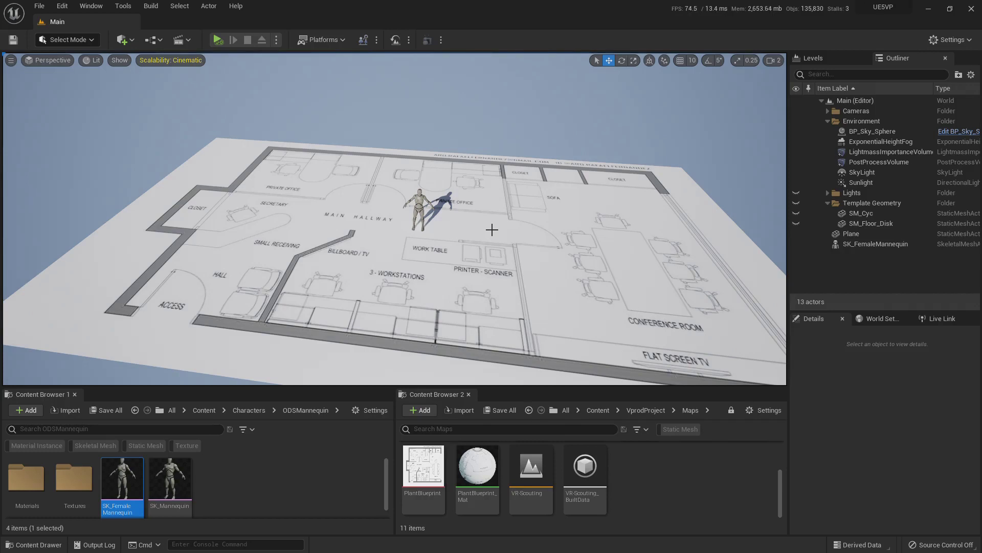
right_drag(559, 260, 487, 245)
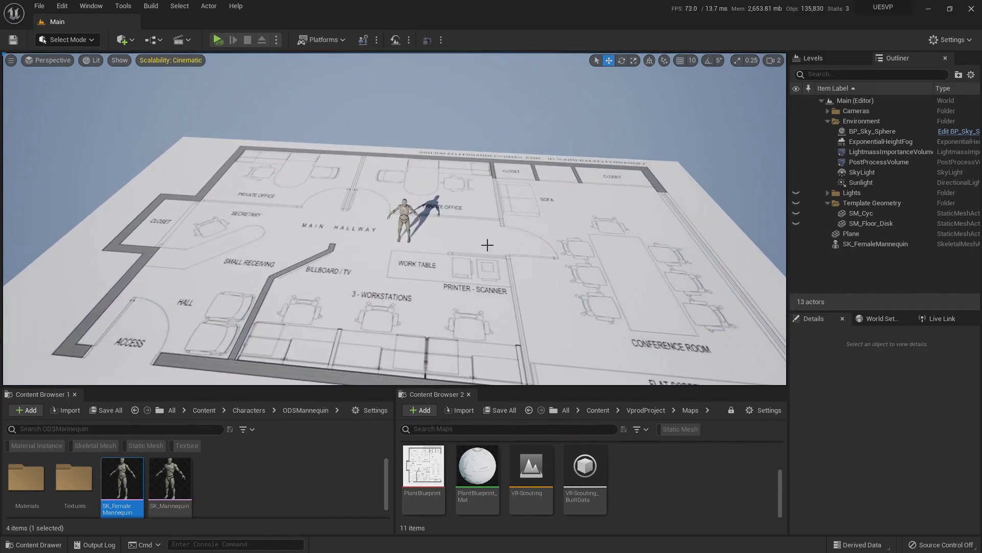
mouse_move(486, 246)
right_down()
mouse_move(500, 249)
mouse_move(498, 260)
mouse_move(505, 250)
mouse_move(478, 250)
mouse_move(486, 245)
right_up()
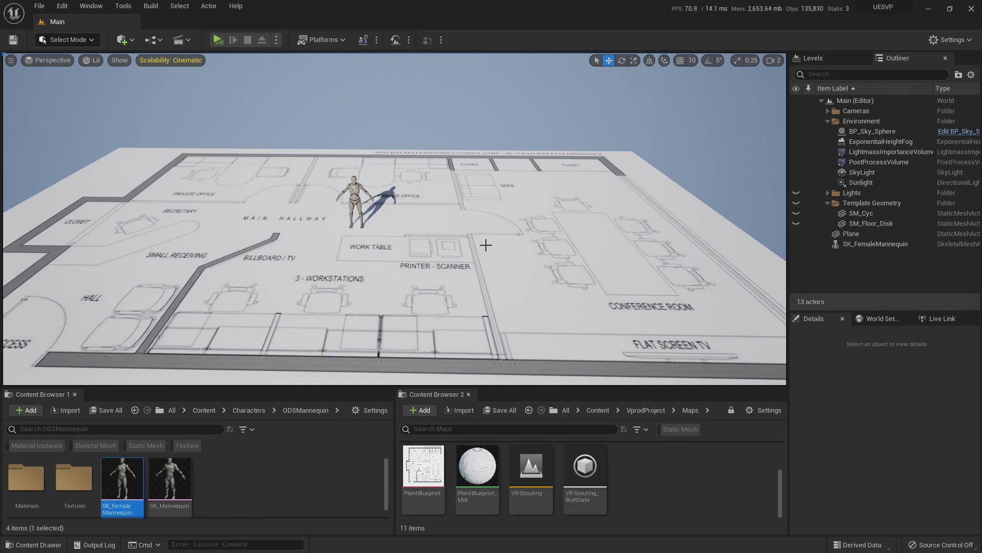
right_drag(505, 250, 525, 255)
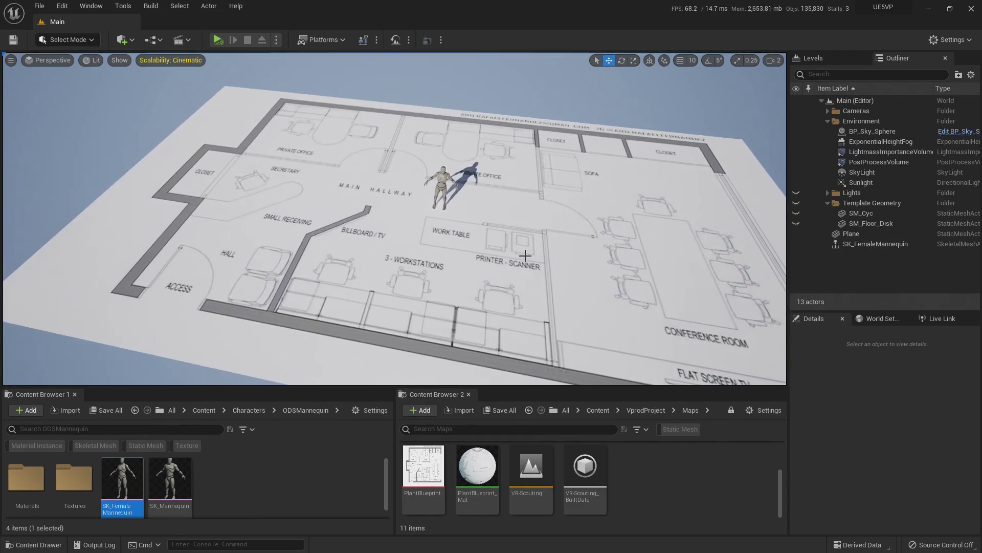
right_drag(468, 240, 439, 225)
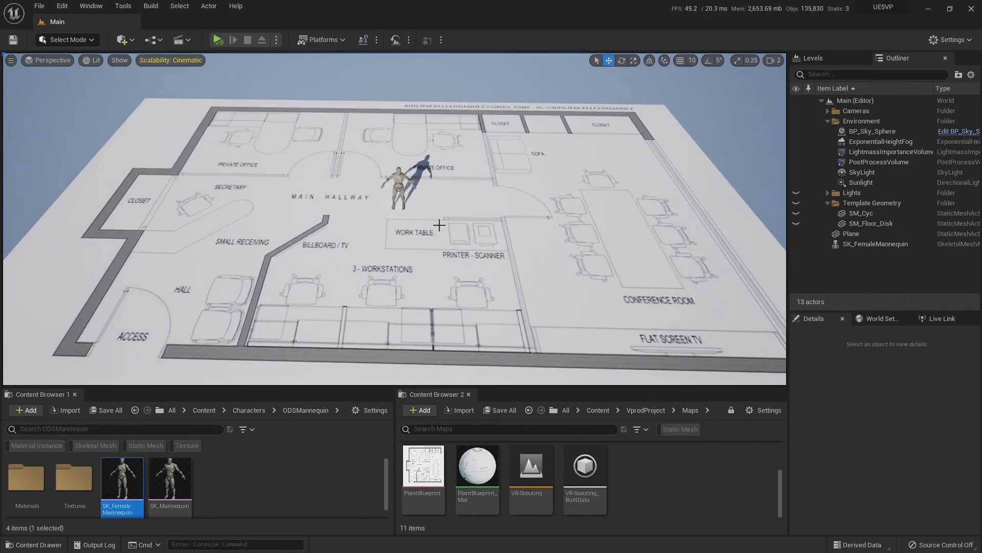
- Switch the editor to Modeling mode and return to Select mode
click(80, 38)
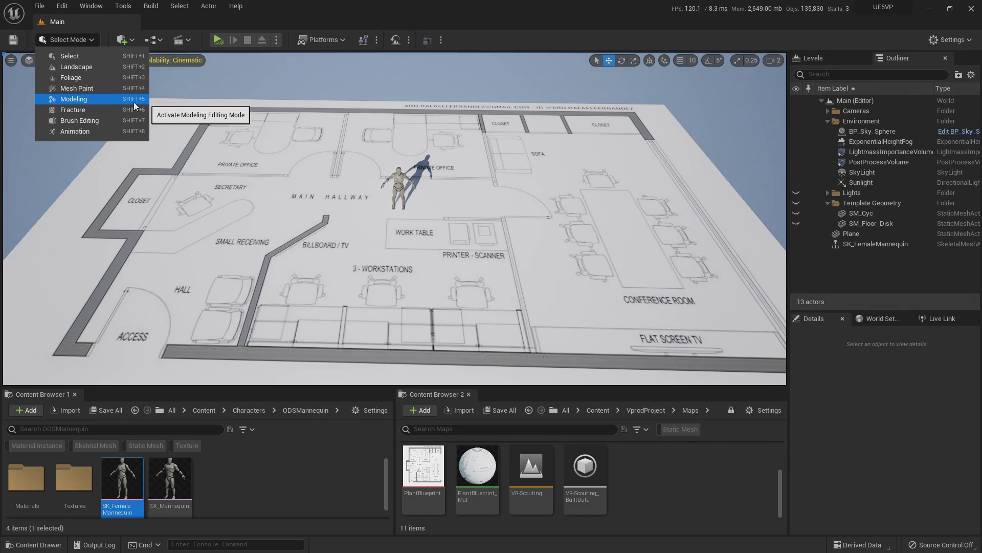
click(336, 163)
right_drag(372, 179, 369, 171)
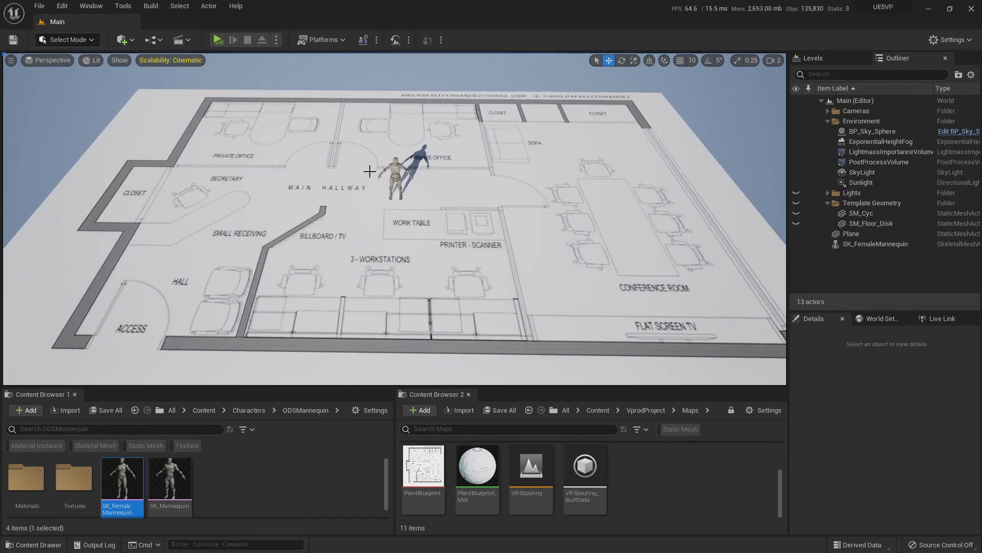
key(shift+5)
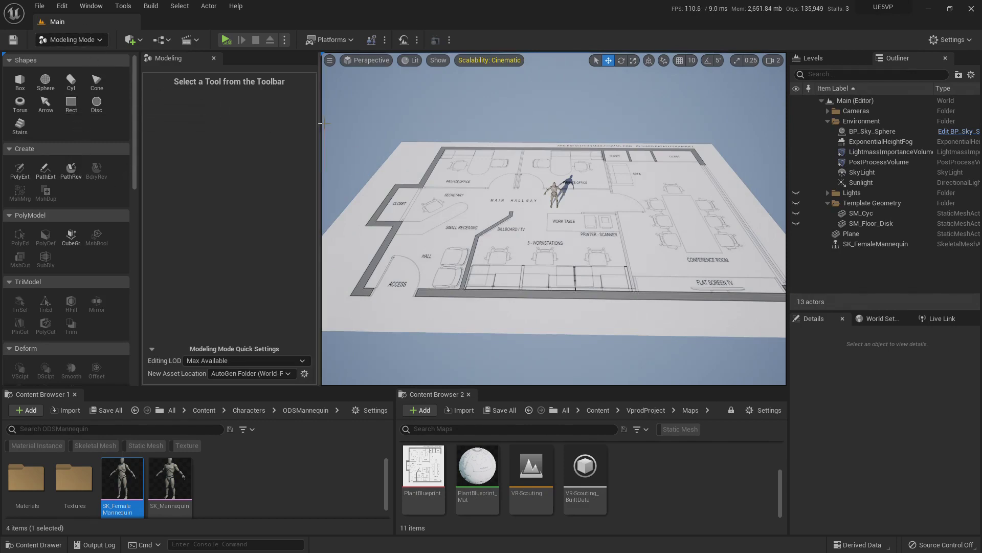
key(shift+1)
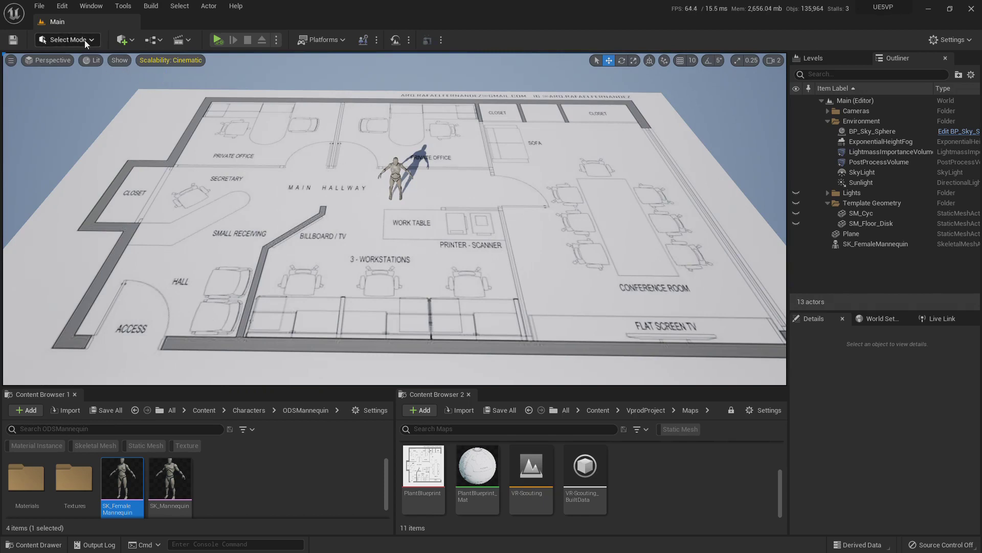
mouse_move(456, 200)
right_down()
mouse_move(438, 195)
mouse_move(447, 193)
right_up()
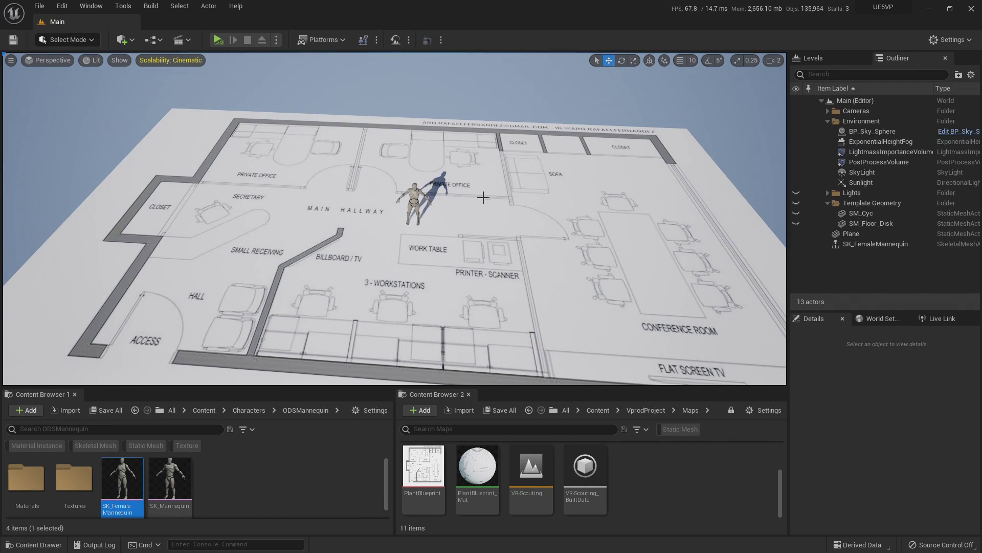
- Activate Modeling mode for the editor
key(shift+5)
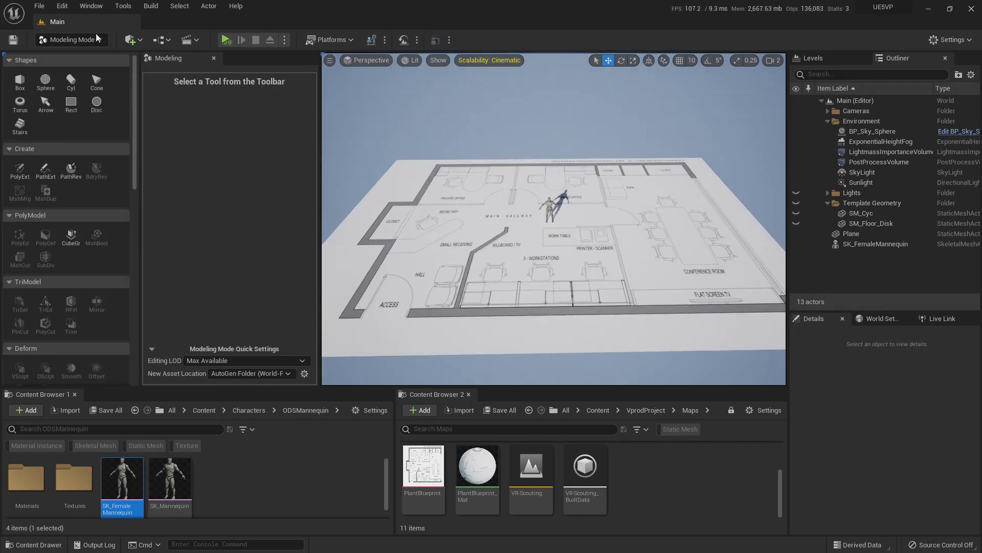
click(63, 41)
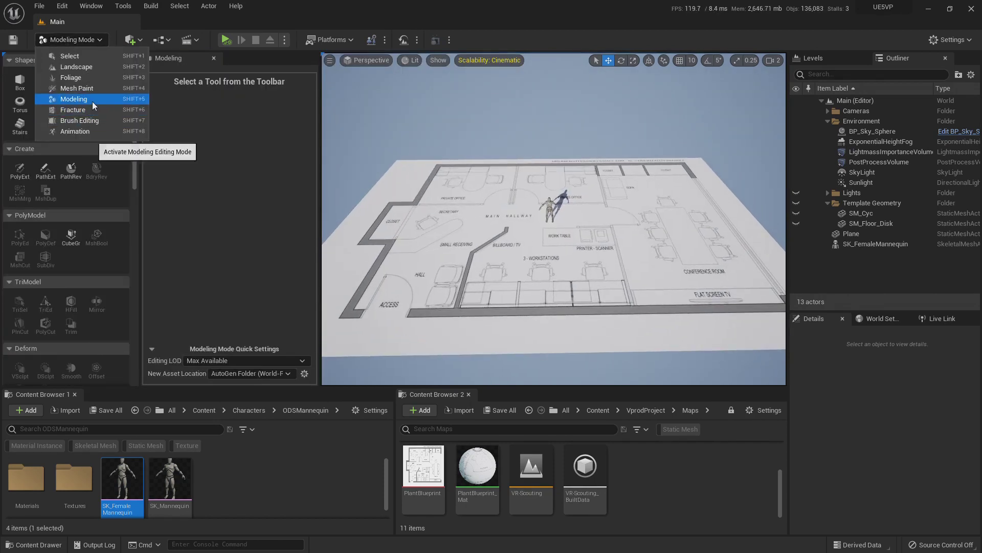
click(93, 102)
- Look through the modeling tool categories from Shapes down to LODs
mouse_move(360, 155)
alt+mouse_down()
mouse_move(325, 153)
mouse_move(356, 150)
alt+mouse_up()
scroll(76, 159, down, 8)
scroll(85, 164, down, 7)
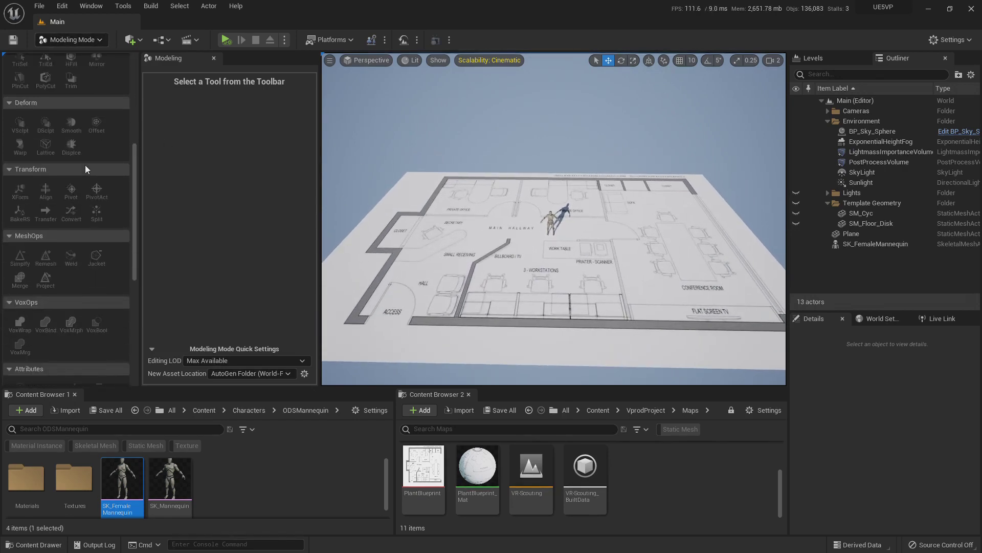
scroll(88, 172, up, 7)
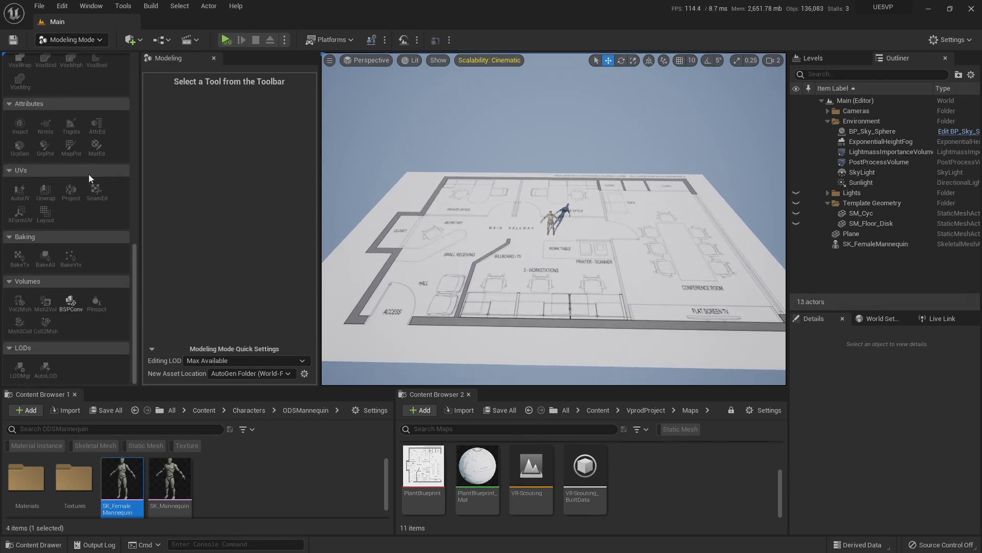
scroll(88, 172, up, 2)
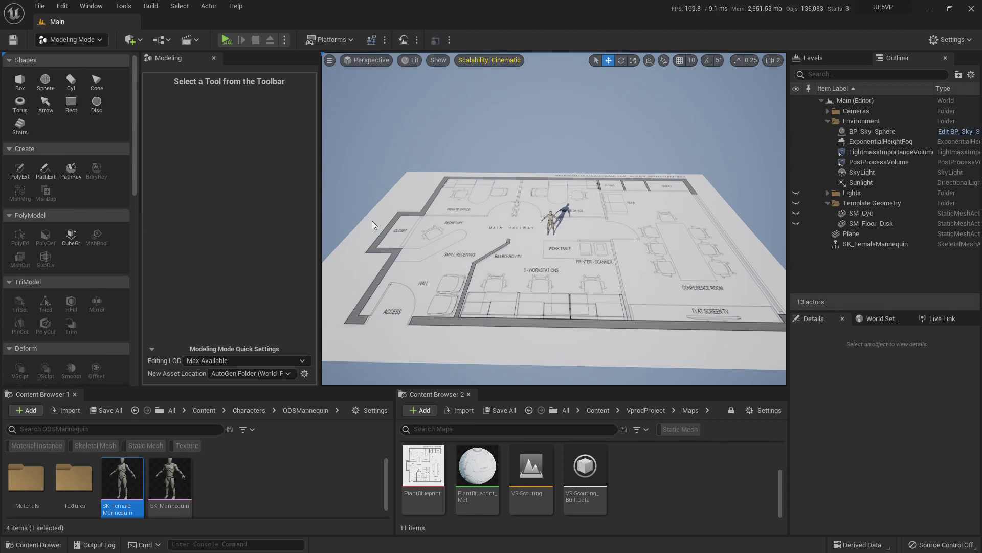
- Start the Cube Grid tool to block out geometry over the floor plan near the mannequin
mouse_move(516, 242)
right_down()
mouse_move(527, 258)
mouse_move(515, 242)
right_up()
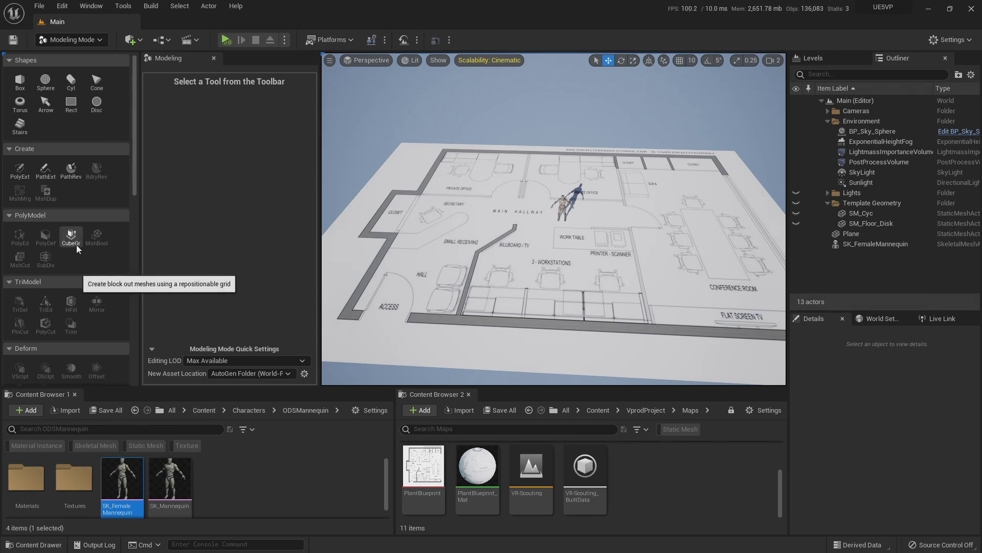
right_drag(490, 234, 478, 271)
key(w)
key(w)
key(d)
key(a)
key(s)
key(w)
mouse_move(572, 222)
right_down()
mouse_move(589, 217)
mouse_move(565, 238)
mouse_move(578, 202)
mouse_move(577, 220)
right_up()
key(a)
key(w)
key(w)
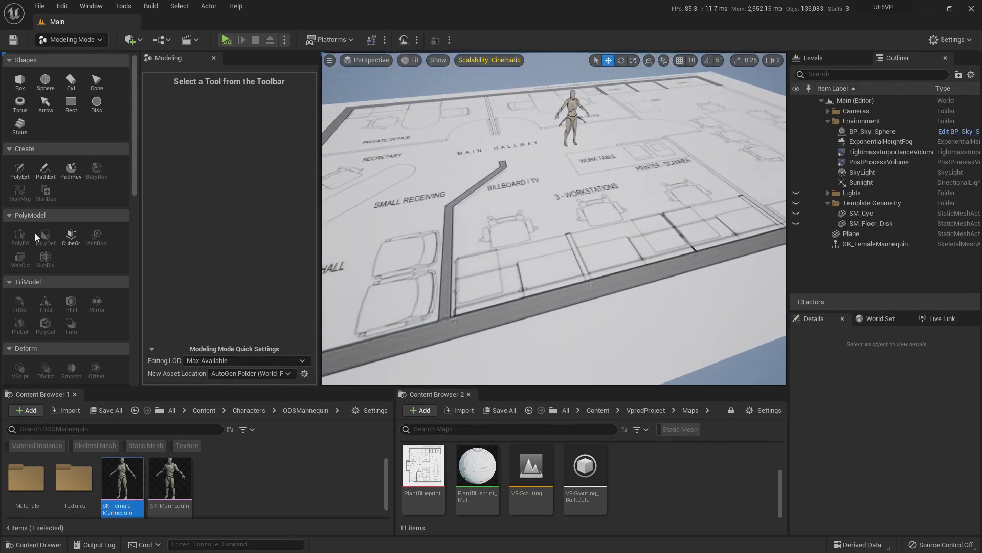
key(w)
mouse_move(380, 284)
right_down()
mouse_move(405, 300)
mouse_move(380, 284)
right_up()
key(s)
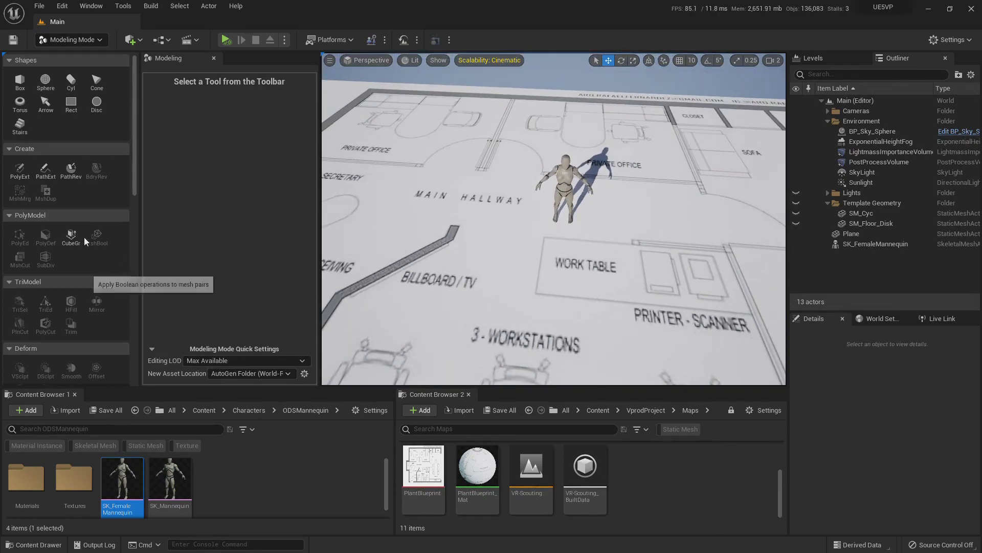
right_drag(546, 226, 520, 214)
key(d)
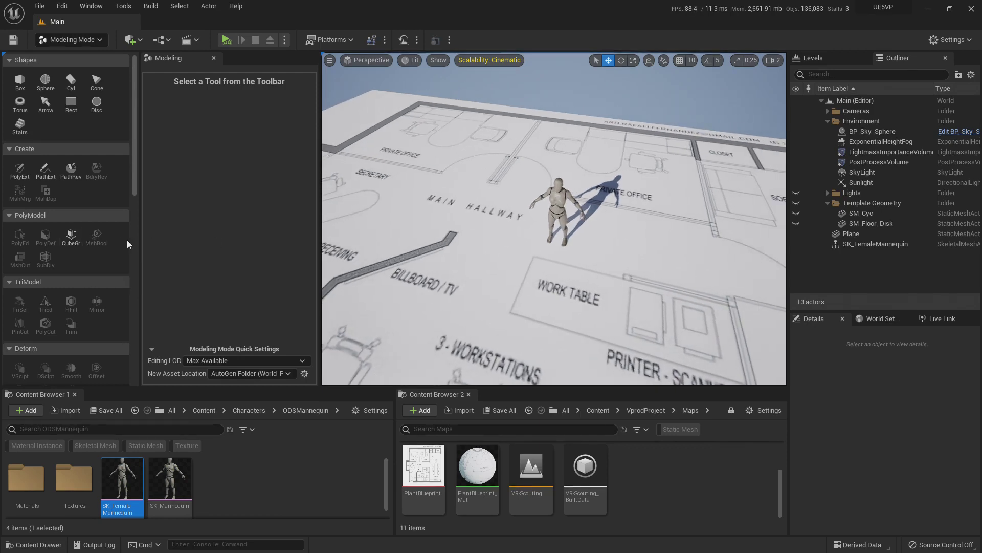
click(72, 236)
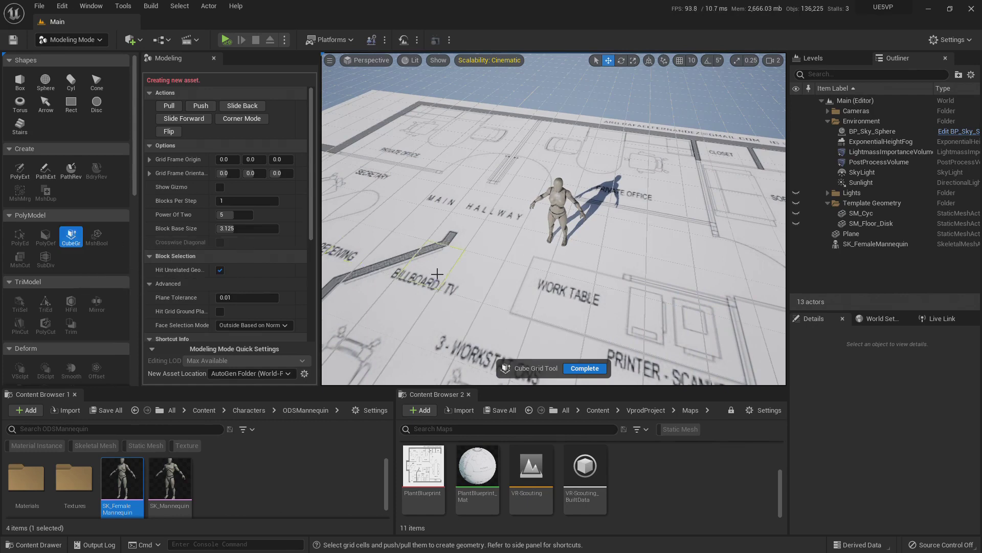
- Select a row of grid cells from the outer wall to the main hallway and pull it up into a trial wall
right_drag(490, 257, 348, 235)
right_drag(459, 202, 621, 232)
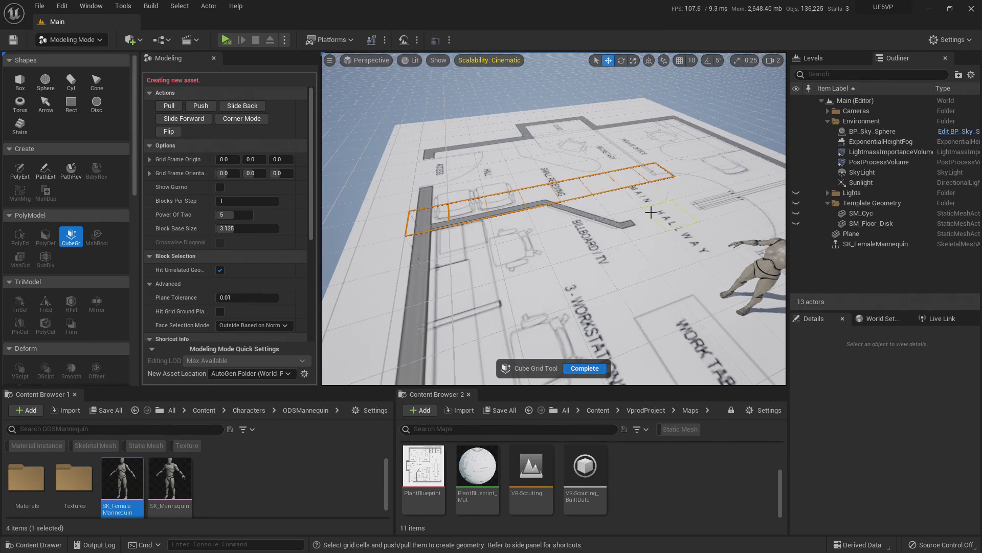
key(e)
key(e)
key(e)
key(e)
right_drag(629, 229, 629, 186)
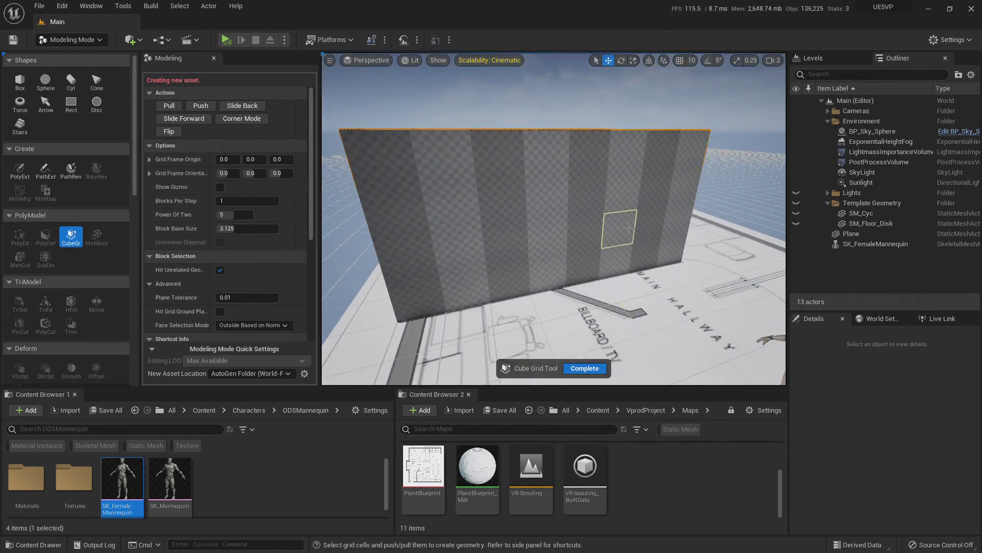
- Push the trial wall back down to the floor plan
key(q)
key(q)
key(q)
key(q)
key(q)
key(q)
key(q)
key(q)
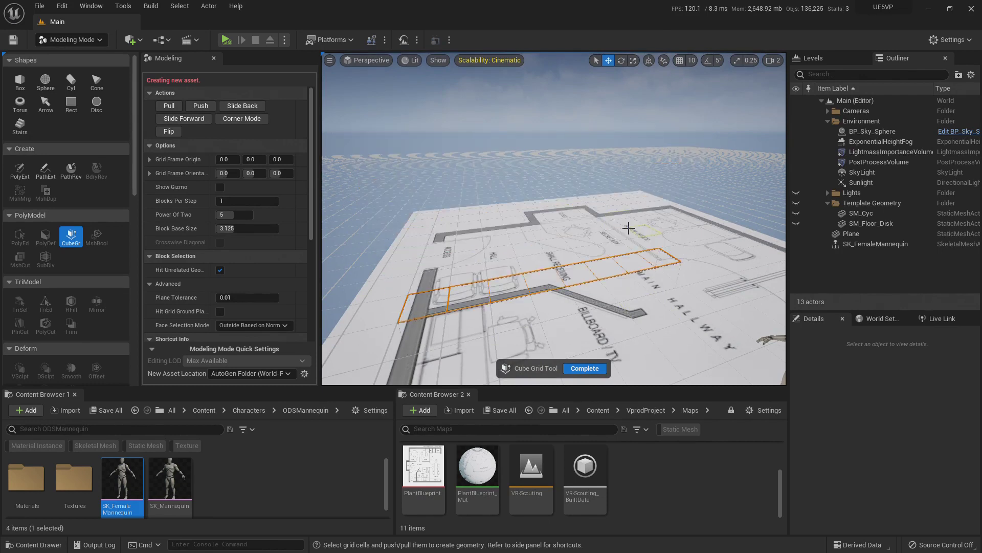
- Select a row of grid cells across the hall and small receiving area and pull it up into a tall wall
click(565, 257)
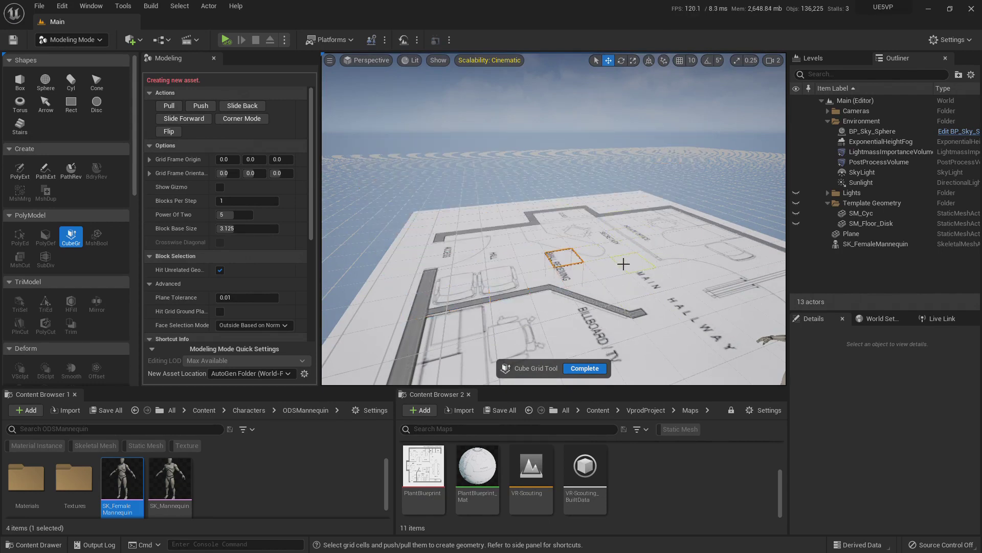
drag(480, 277, 654, 241)
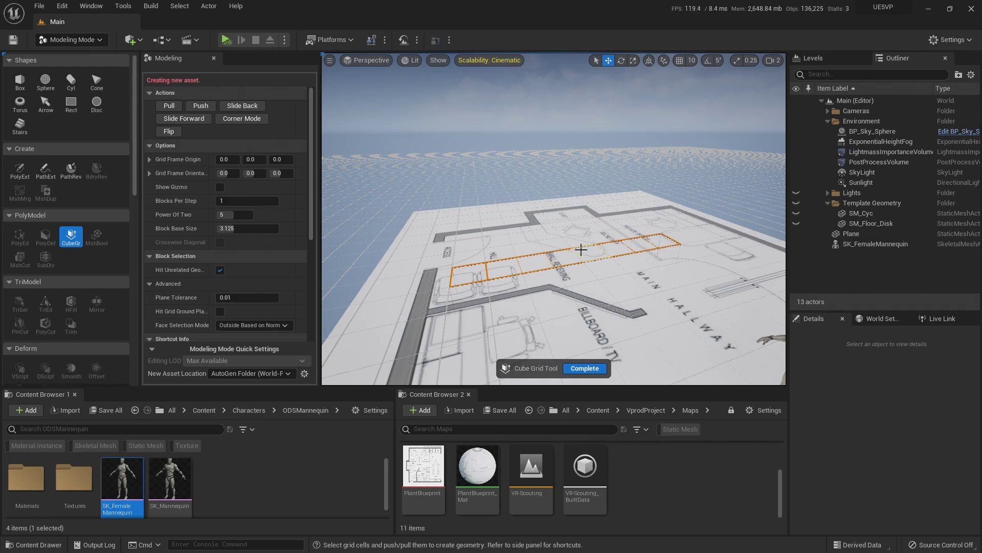
key(e)
key(e)
key(e)
key(e)
key(e)
key(e)
key(e)
key(e)
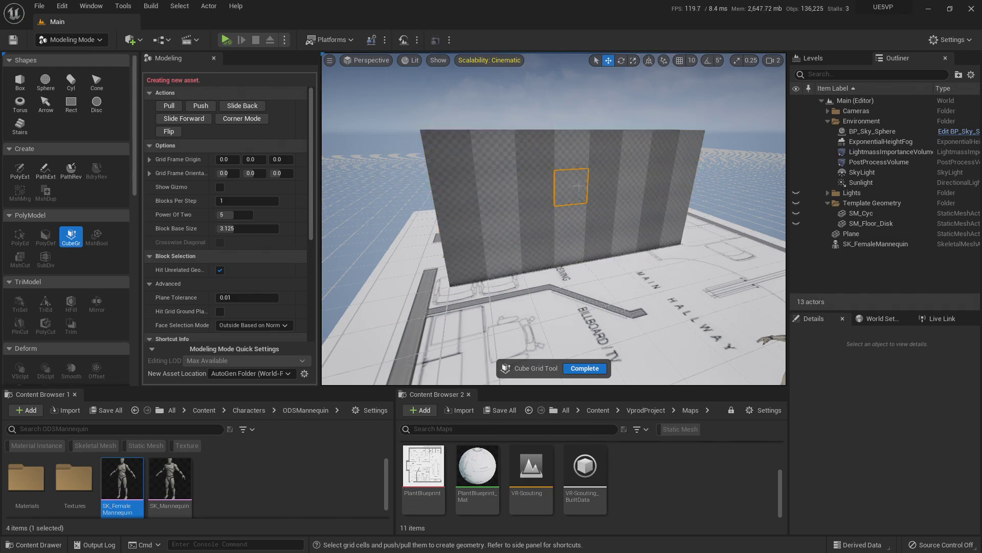
- Cut a window opening through the middle of the tall wall and push down the cells at its end
key(q)
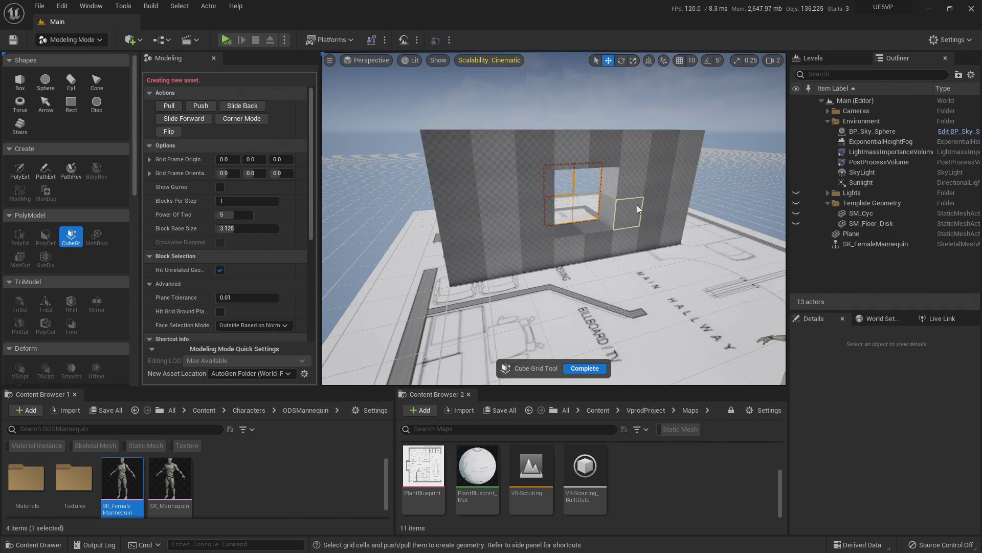
right_drag(638, 209, 607, 212)
alt+drag(566, 213, 691, 276)
key(q)
- Pull a second row of cells along the exterior wall beside the workstations up into a lower adjoining wall
alt+drag(553, 264, 455, 284)
alt+drag(466, 323, 463, 332)
alt+drag(505, 292, 380, 269)
key(e)
key(e)
key(q)
alt+drag(487, 290, 398, 277)
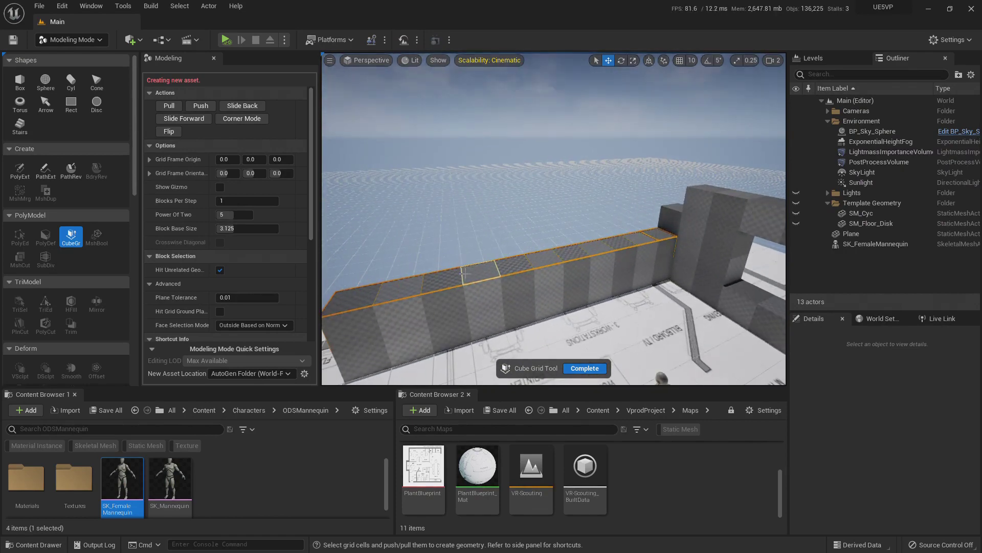
- Lower a short section in the middle of the second wall and complete the Cube Grid mesh
right_drag(518, 271, 569, 286)
right_drag(669, 219, 643, 221)
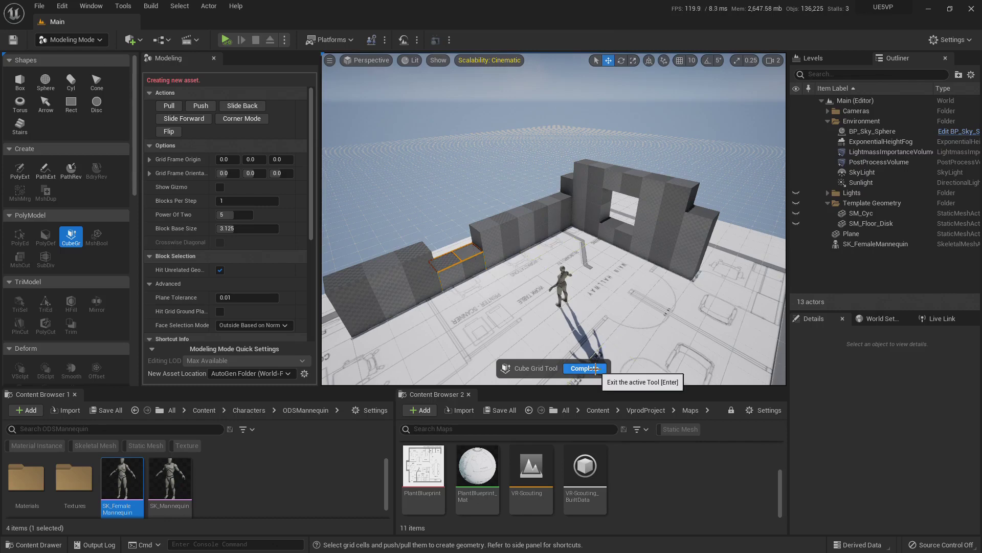
click(573, 369)
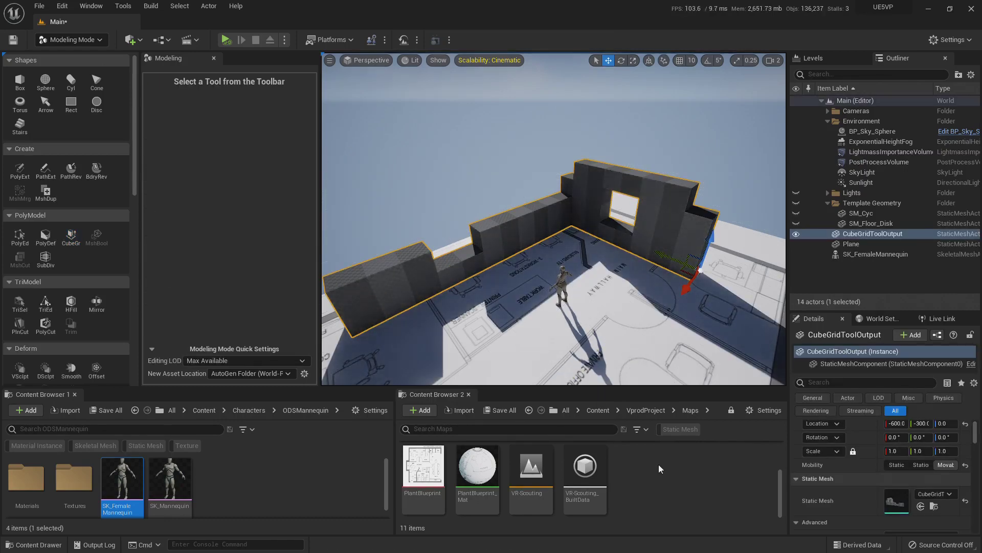
- Open the _GENERATED folder under Maps and its user-named subfolder to view the generated mesh assets
scroll(653, 491, up, 2)
scroll(651, 486, up, 1)
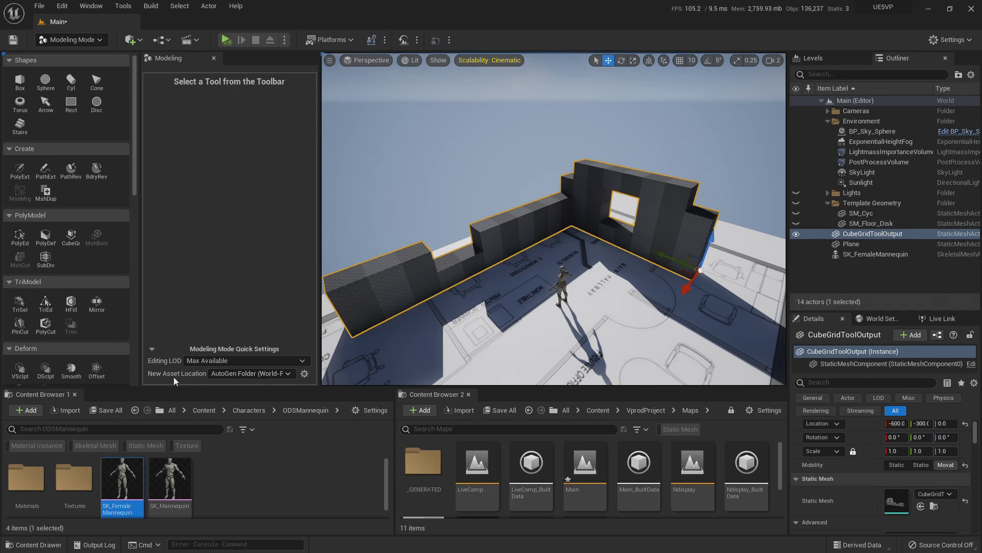
click(429, 464)
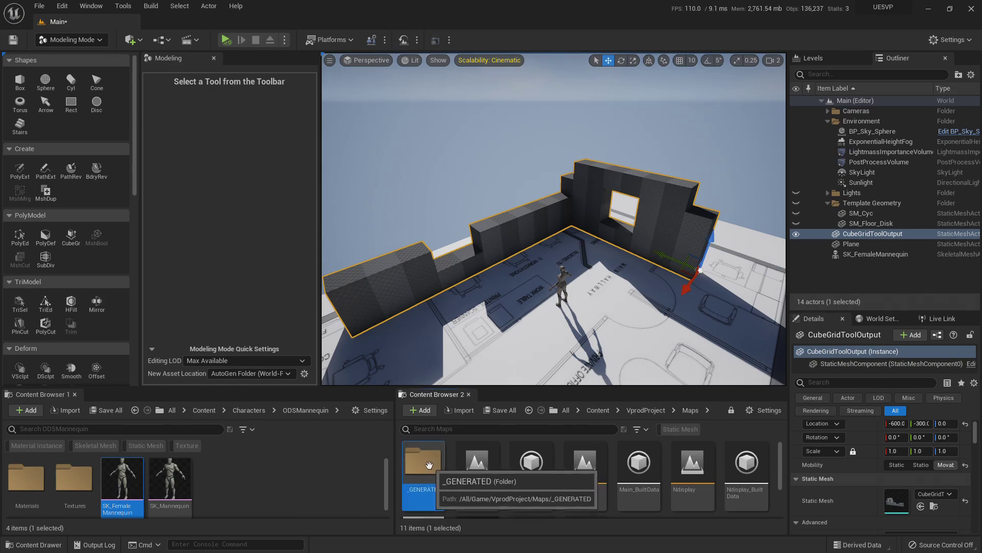
double_click(429, 464)
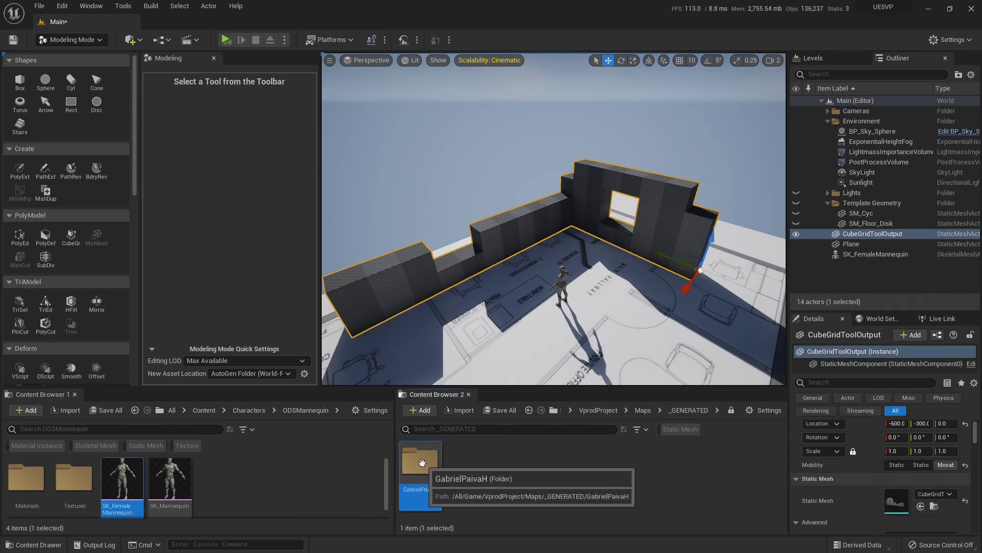
double_click(422, 463)
- Place a copy of the generated CubeGridToolOutput mesh in the level and delete that copy
mouse_move(475, 464)
drag(474, 464, 637, 371)
mouse_move(591, 316)
right_down()
mouse_move(614, 316)
mouse_move(569, 305)
mouse_move(582, 315)
right_up()
key(Delete)
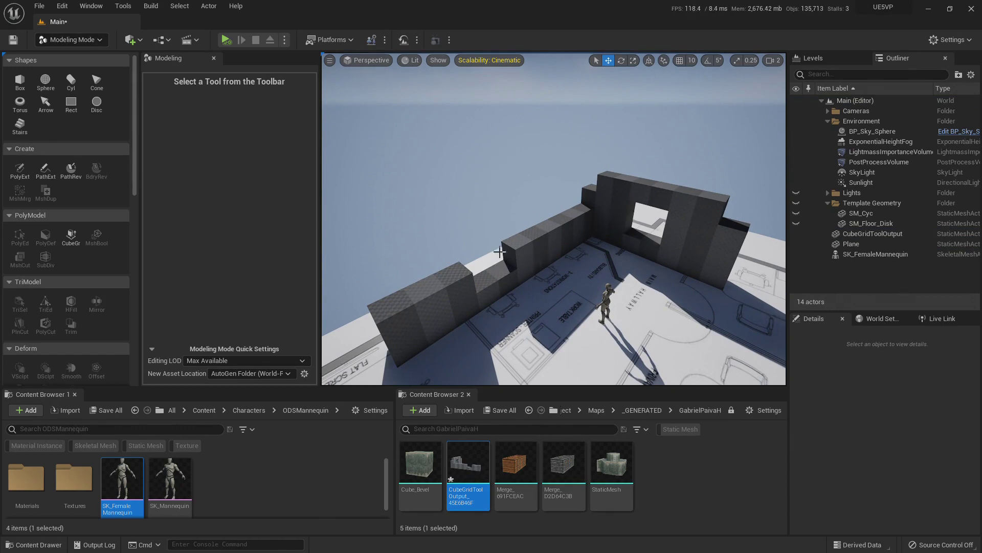
- Select the existing CubeGridToolOutput wall mesh and reopen it for editing with the Cube Grid tool
click(566, 228)
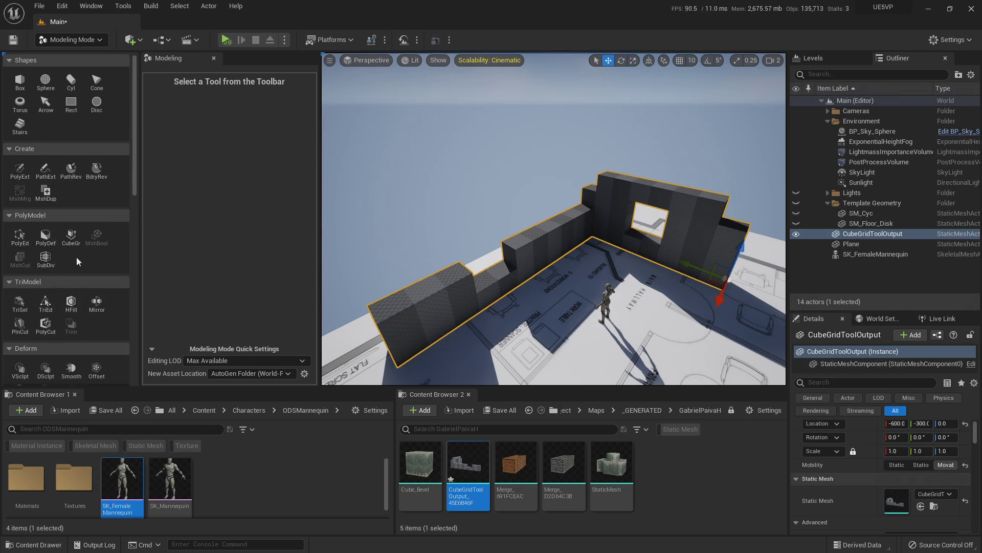
key(w)
key(d)
right_drag(617, 228, 635, 240)
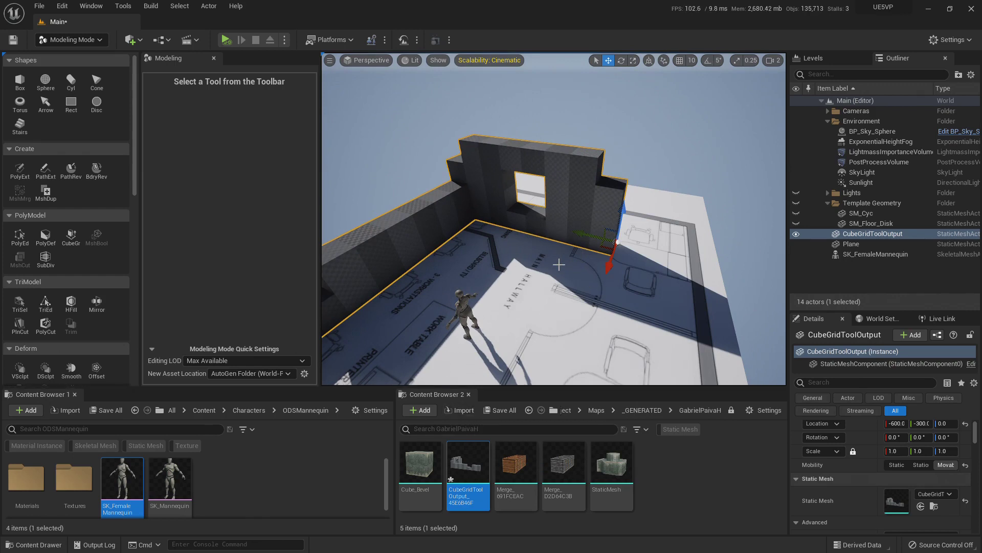
right_drag(545, 225, 529, 210)
key(w)
right_drag(585, 227, 553, 221)
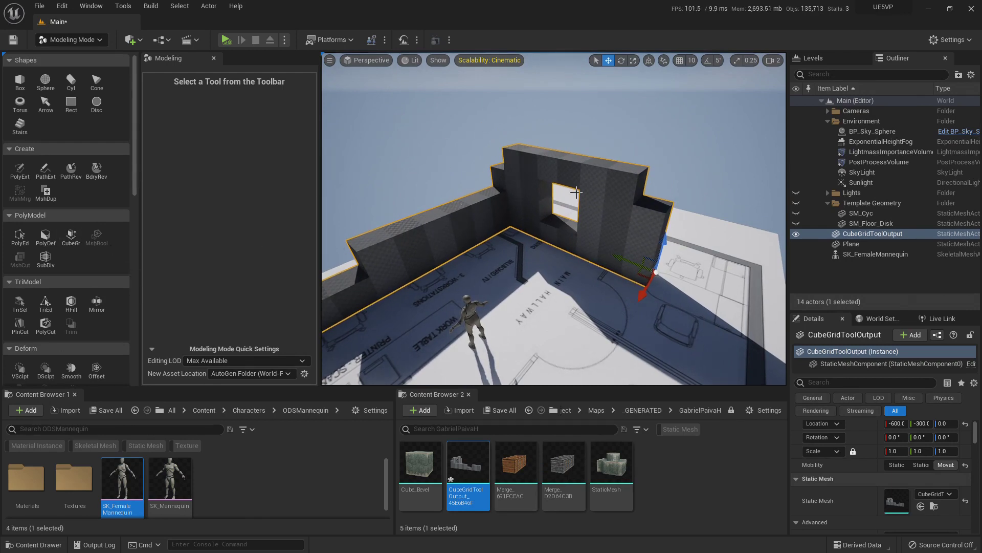
click(71, 236)
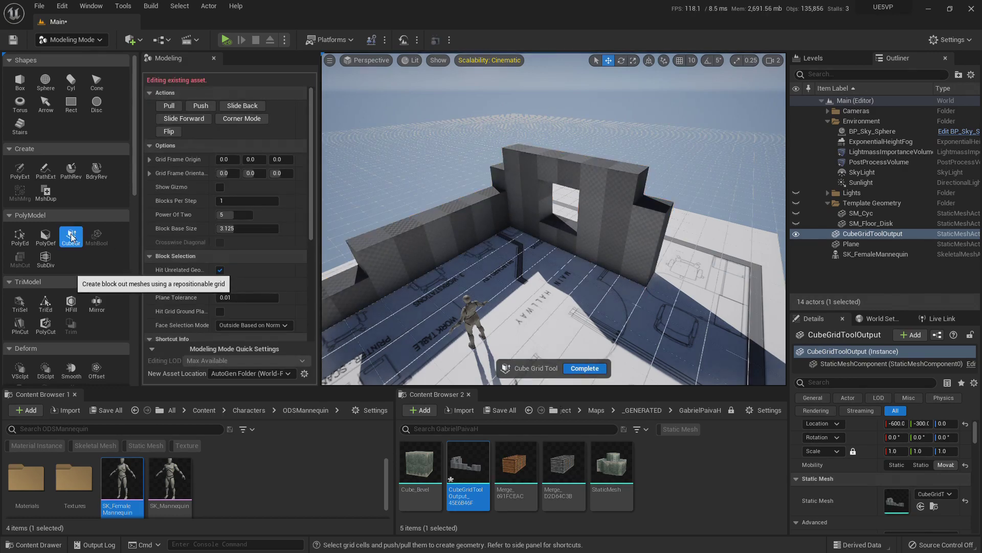
- Pull the upper cell on the low end of the window wall outward into an overhanging block
mouse_move(606, 213)
right_down()
mouse_move(650, 212)
mouse_move(610, 213)
right_up()
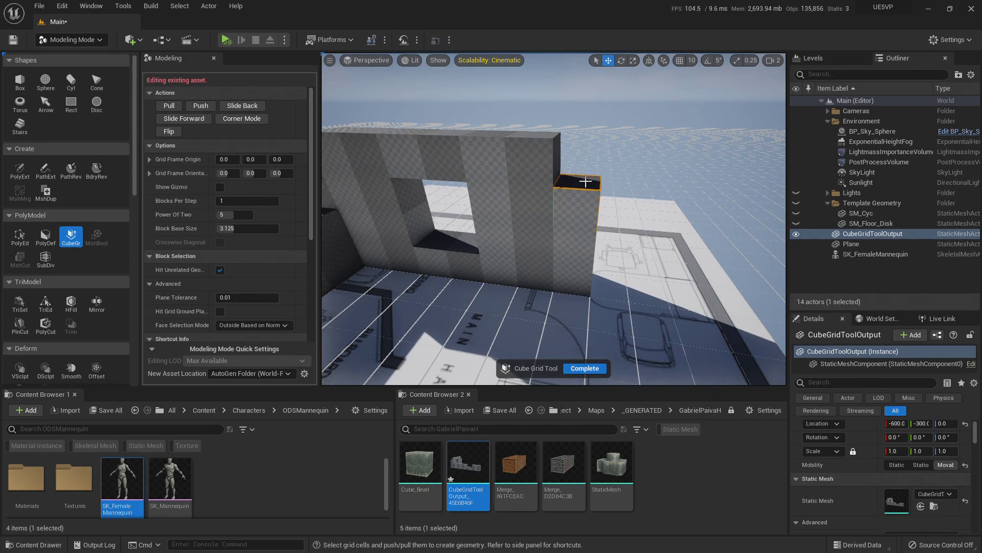
key(q)
key(q)
key(e)
right_drag(599, 196, 542, 205)
right_click(542, 205)
click(491, 247)
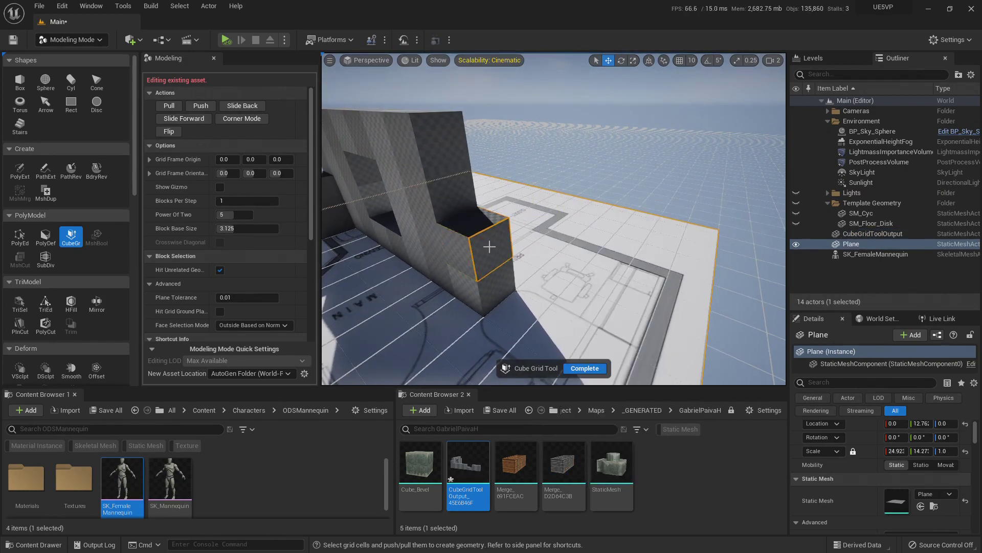
key(e)
key(e)
right_drag(502, 249, 548, 248)
right_drag(456, 240, 501, 241)
key(q)
right_drag(690, 135, 584, 177)
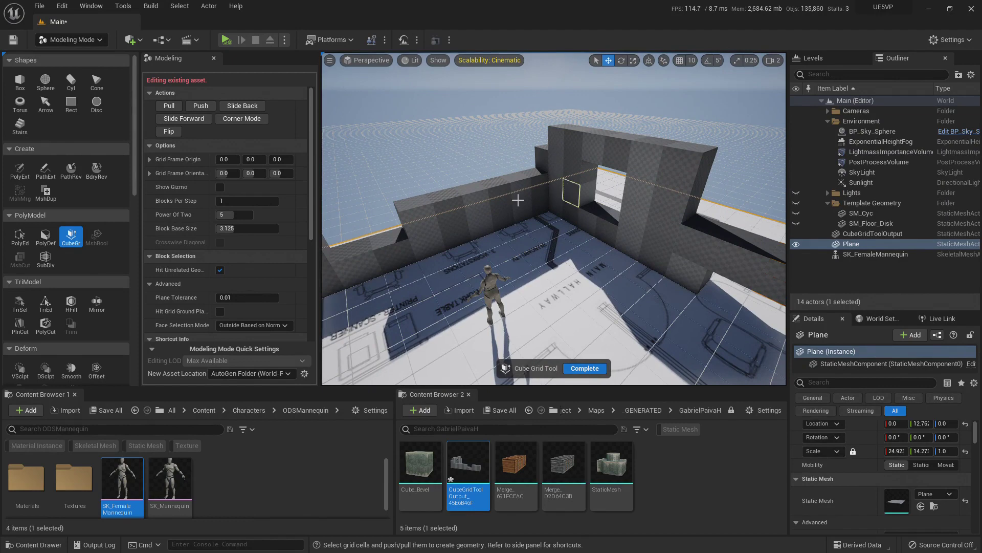
- Turn off Hit Unrelated Geometry in the Cube Grid block selection settings
right_drag(477, 148, 372, 125)
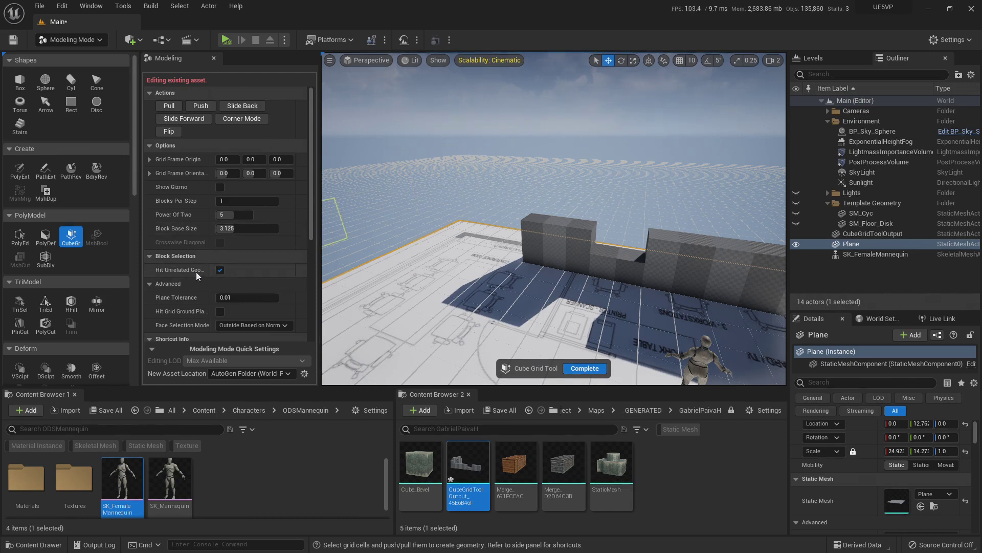
drag(205, 266, 224, 266)
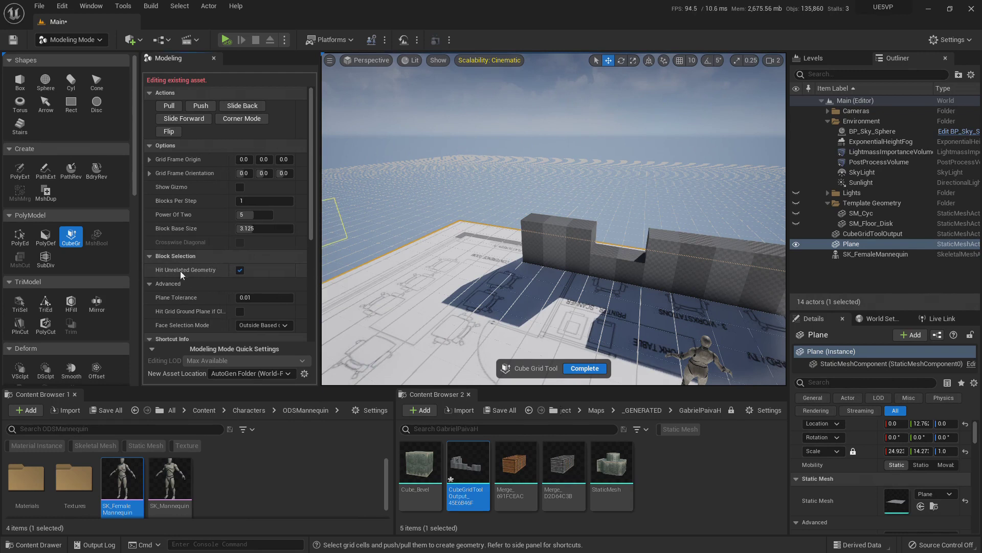
click(239, 270)
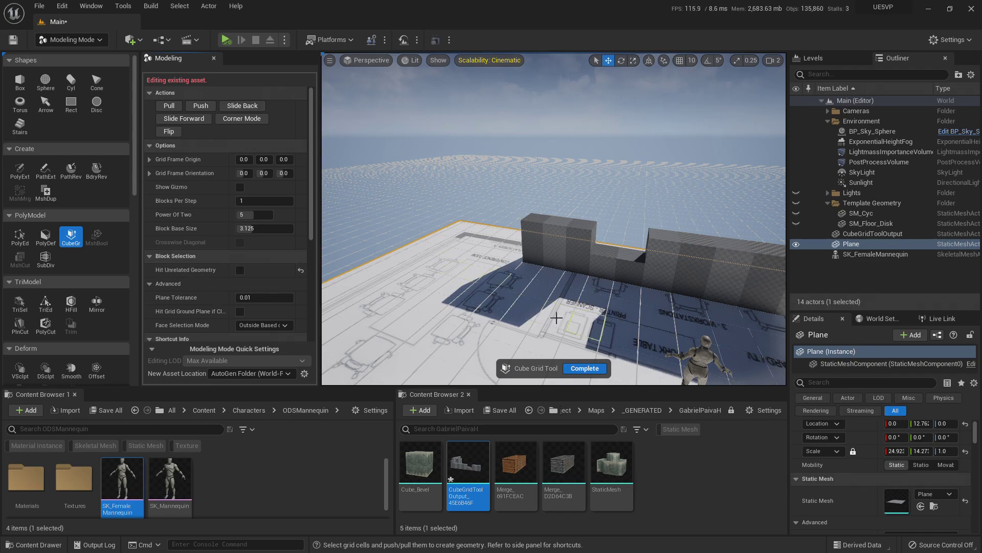
right_drag(685, 180, 742, 228)
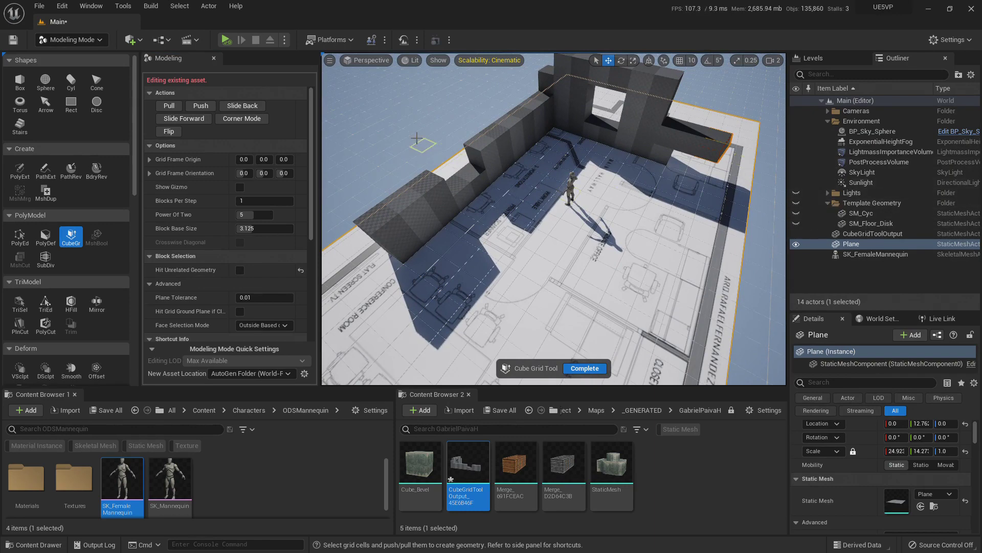
right_drag(504, 151, 446, 105)
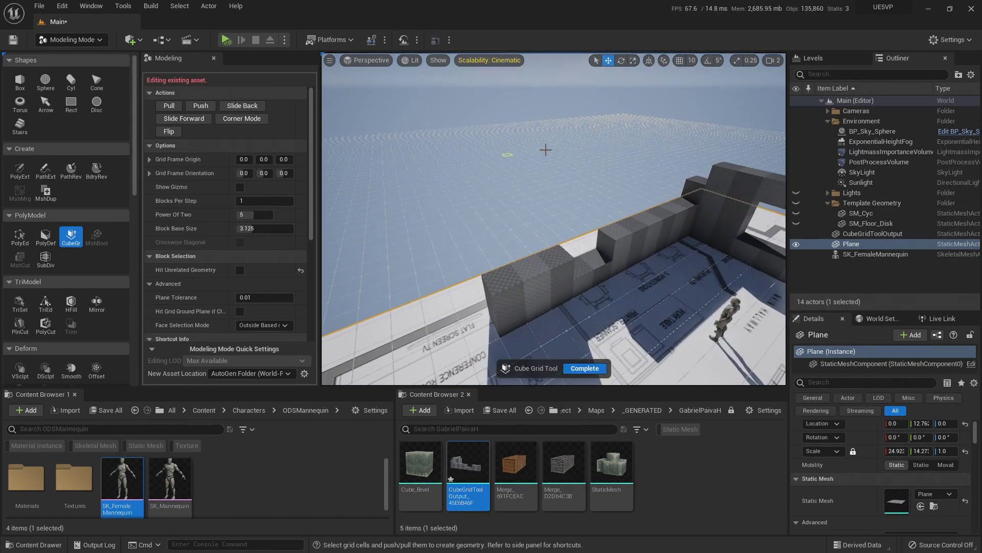
right_drag(506, 292, 563, 327)
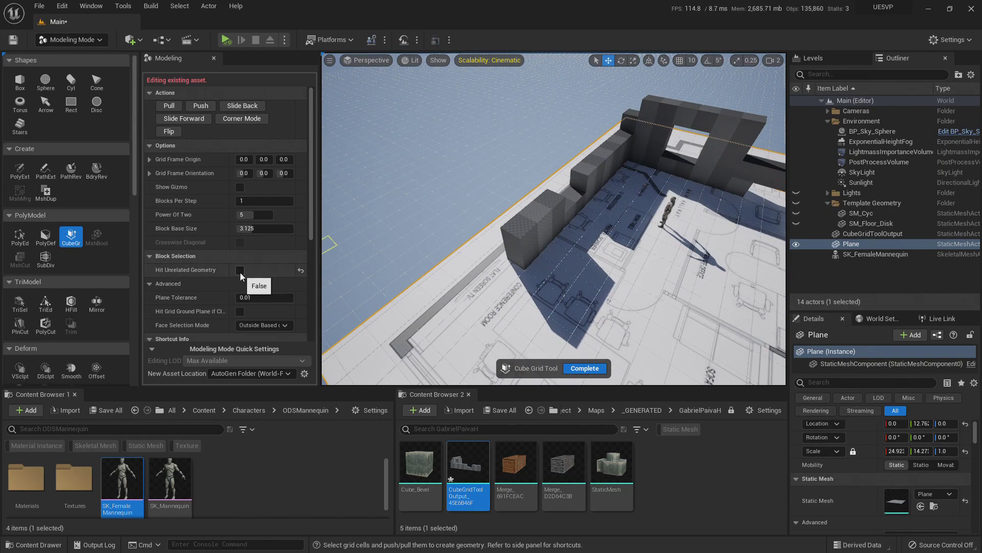
- Reduce the grid's Power of Two to 2 and pull a thin row of cells up beside the printer-scanner area
key(w)
right_drag(600, 235, 512, 235)
key(s)
key(w)
mouse_move(575, 251)
right_down()
mouse_move(558, 238)
mouse_move(574, 254)
right_up()
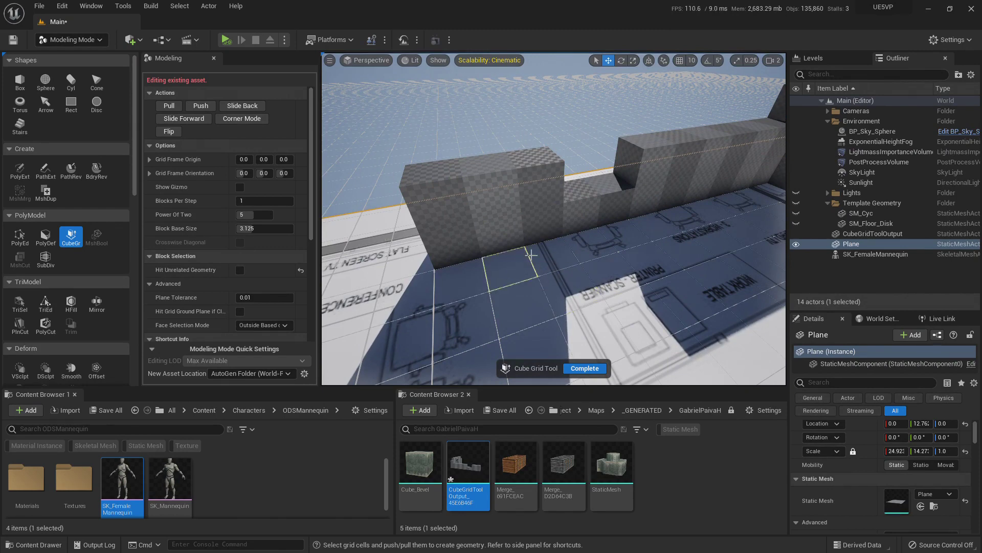
key(bracketleft)
key(bracketleft)
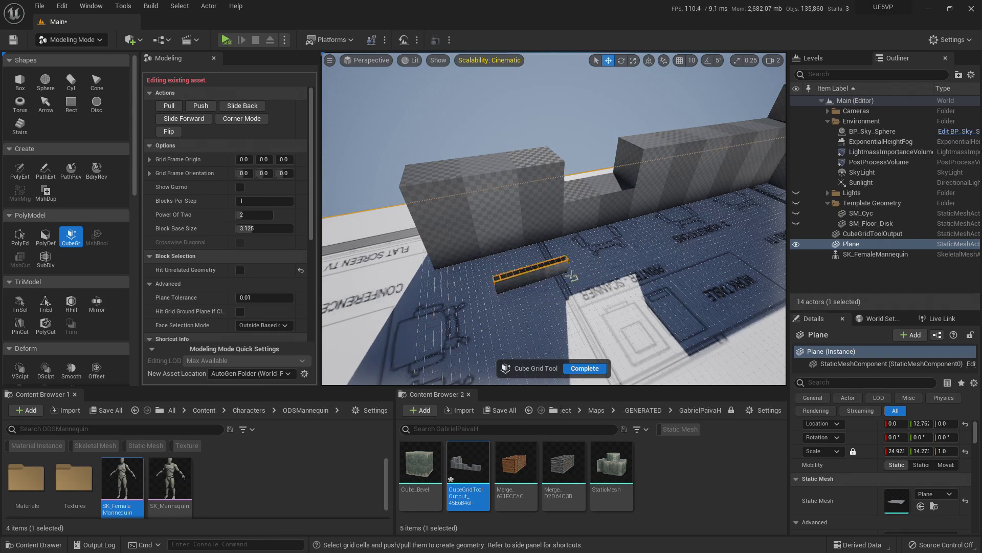
right_drag(562, 258, 584, 271)
key(q)
- Pull a group of cells on the thin wall's side outward to form a protruding shelf block
click(541, 233)
key(e)
key(e)
key(e)
key(e)
key(e)
key(e)
- Raise a small block from a two-by-two group of cells on top of the shelf and complete the Cube Grid mesh
drag(561, 307, 578, 326)
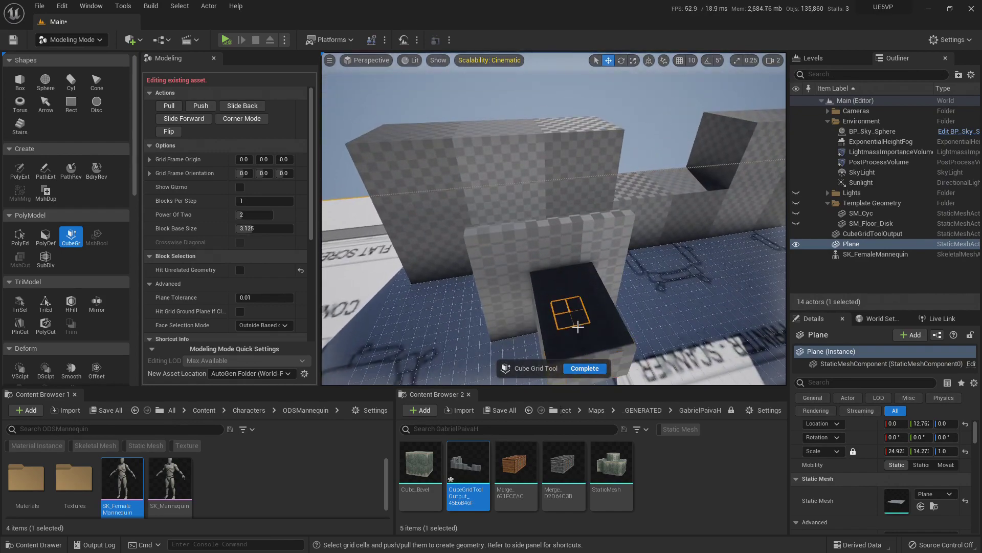
key(e)
mouse_move(632, 290)
right_down()
mouse_move(568, 275)
mouse_move(636, 287)
right_up()
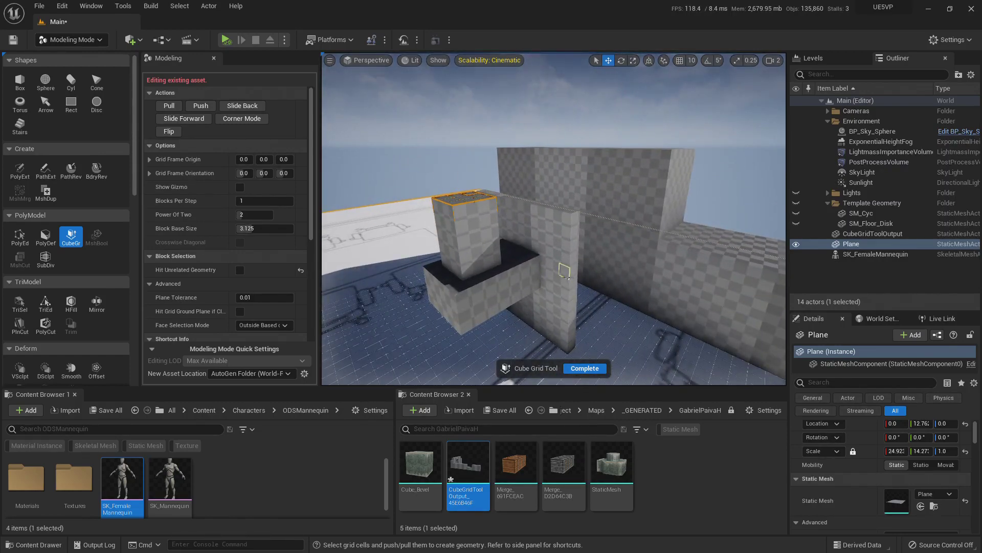
mouse_move(554, 266)
right_down()
mouse_move(627, 265)
mouse_move(566, 265)
right_up()
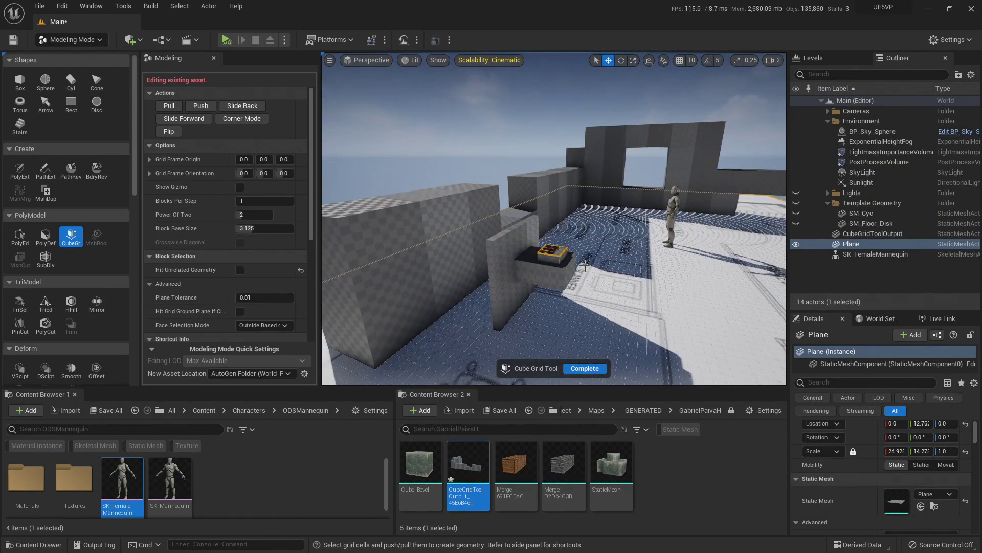
right_drag(582, 266, 489, 315)
mouse_move(577, 205)
right_down()
mouse_move(537, 213)
mouse_move(576, 202)
right_up()
right_drag(546, 133, 671, 113)
right_drag(576, 156, 614, 155)
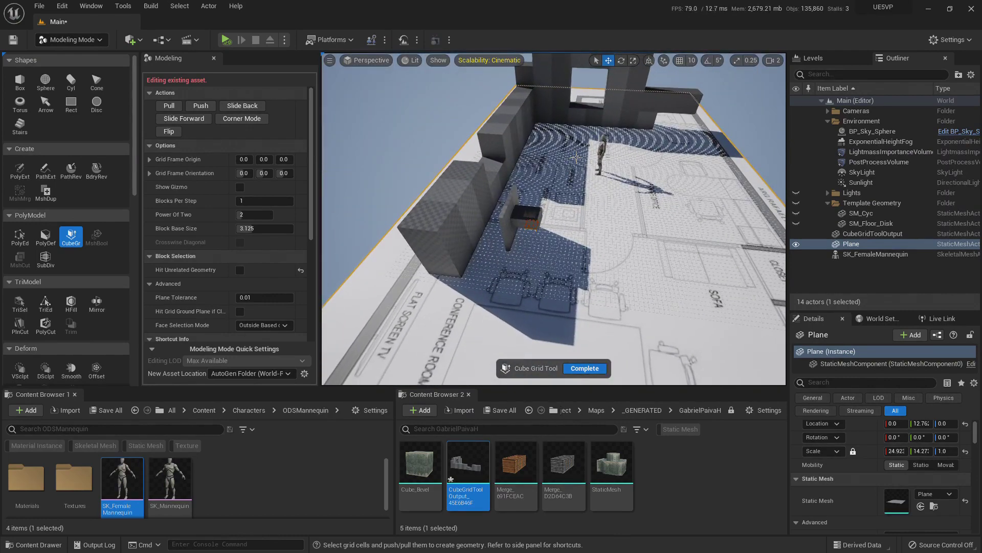
click(592, 368)
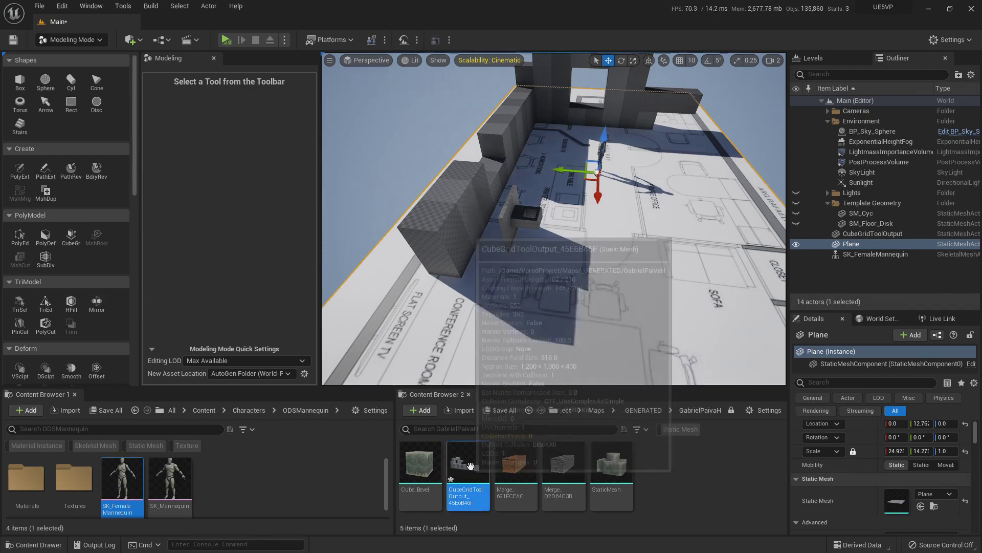
- Place a copy of the updated CubeGridToolOutput asset in the level, inspect it, and delete that copy
scroll(537, 328, down, 5)
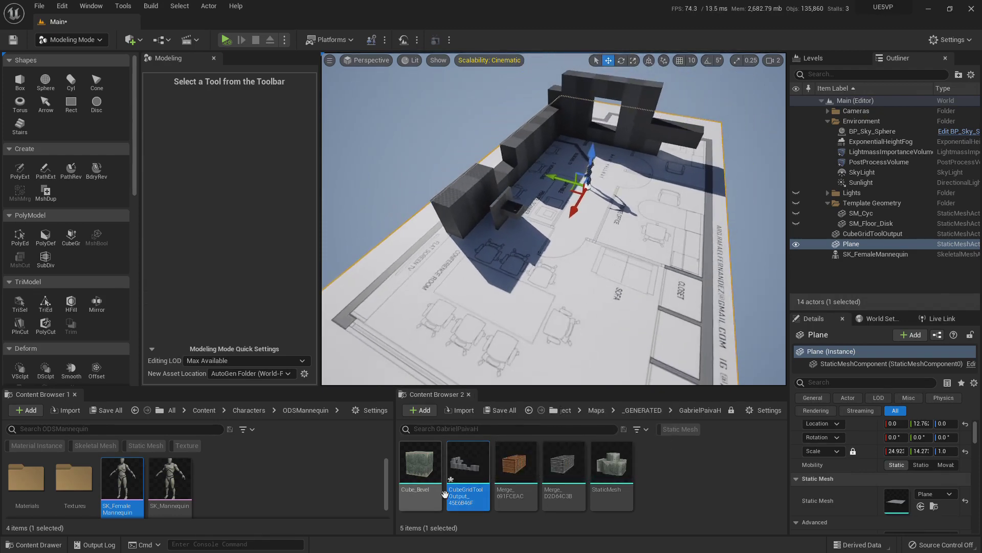
mouse_move(461, 463)
drag(464, 467, 592, 340)
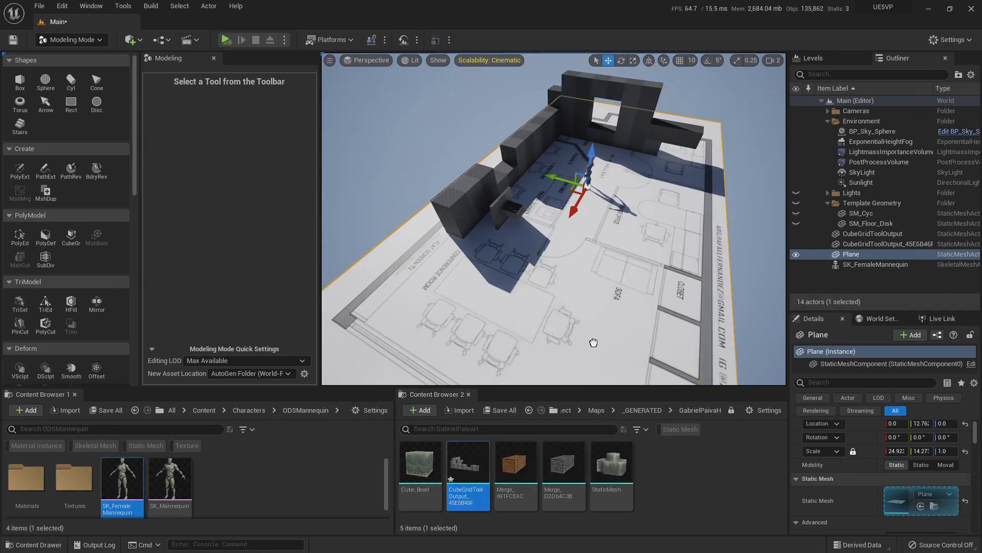
key(f)
right_drag(554, 219, 634, 225)
right_drag(573, 294, 616, 282)
key(Delete)
- Delete the original CubeGridToolOutput wall mesh from the level
mouse_move(591, 203)
right_down()
mouse_move(627, 201)
mouse_move(611, 179)
mouse_move(589, 205)
right_up()
click(537, 231)
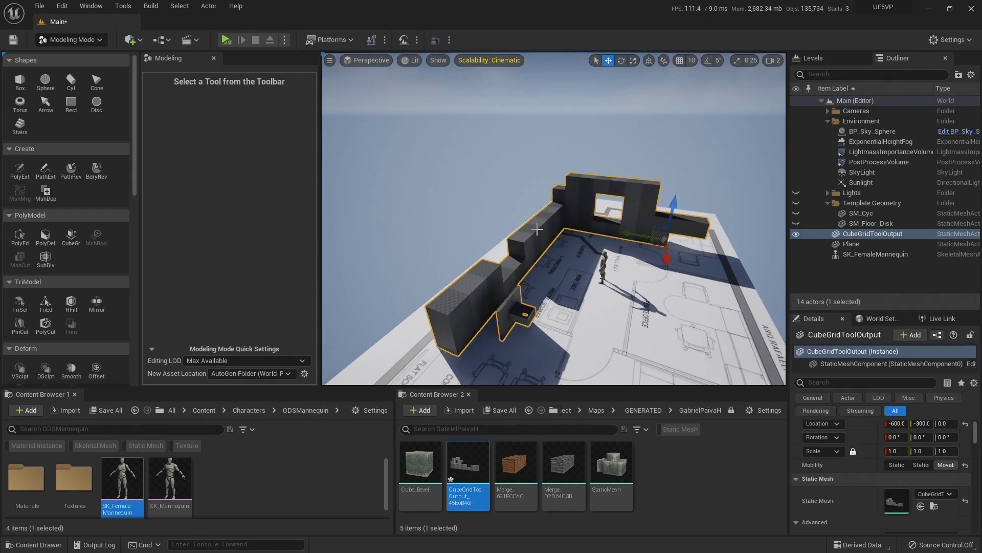
key(Delete)
- Start a new Cube Grid mesh at the exterior wall beside the access door with Power of Two set to 3
right_drag(537, 229, 726, 222)
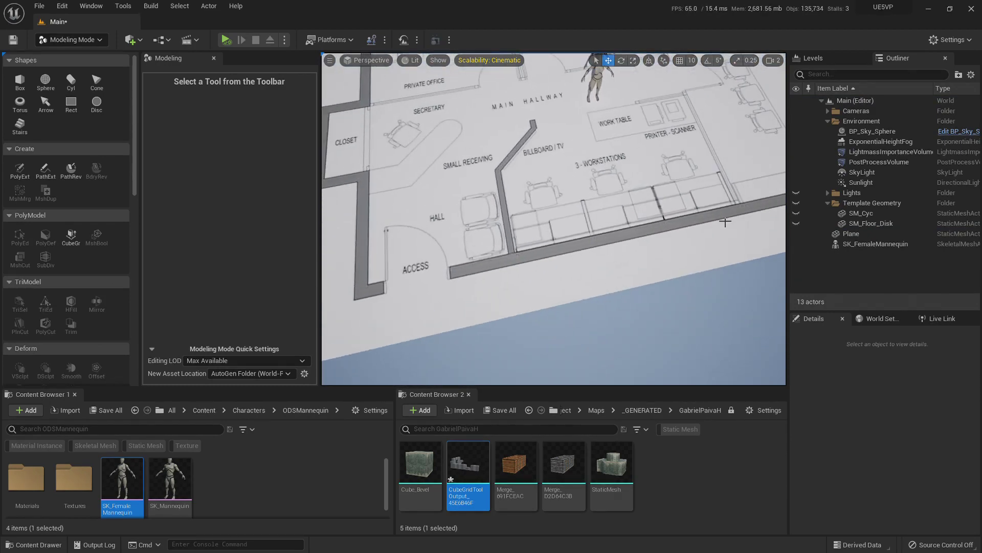
right_drag(638, 217, 501, 244)
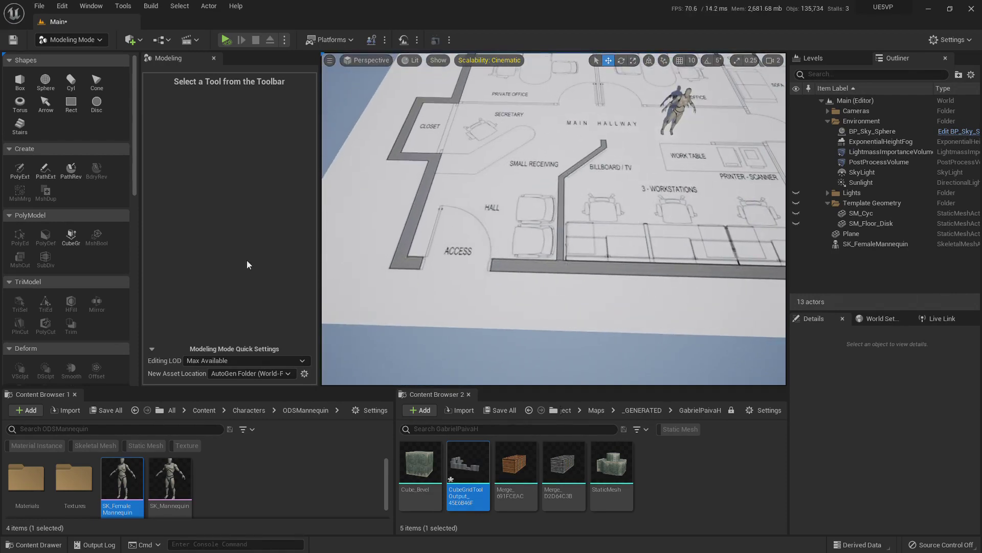
click(71, 236)
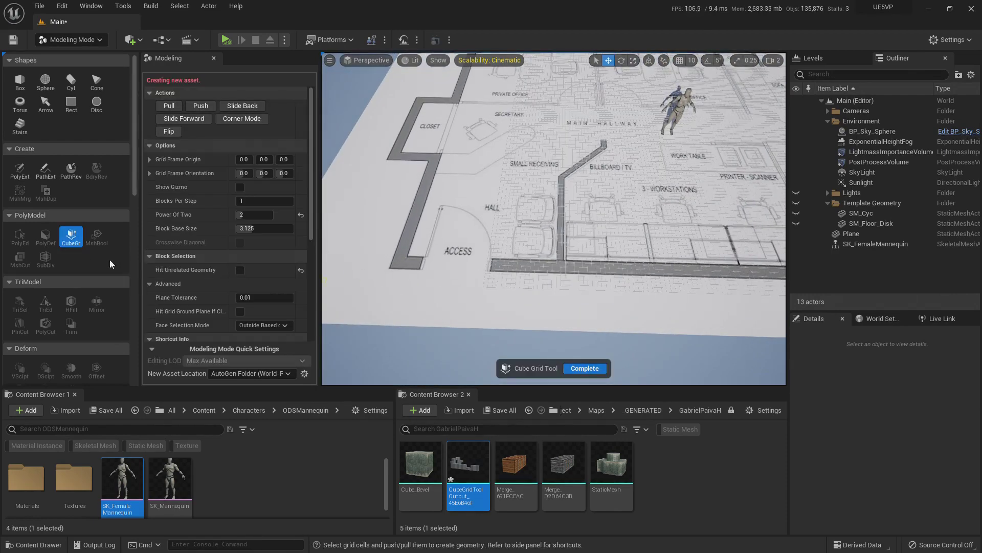
scroll(554, 264, up, 6)
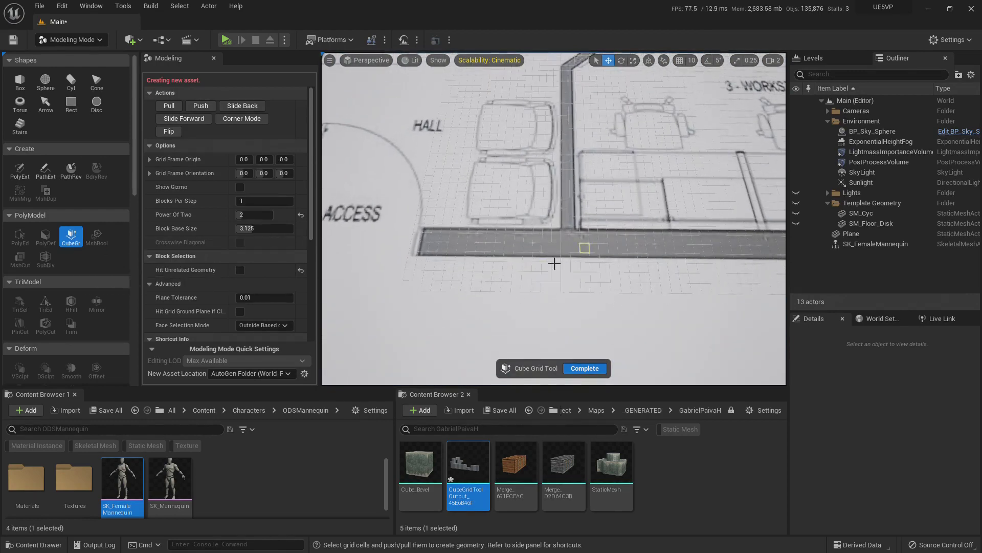
key(ctrl+e)
key(ctrl+e)
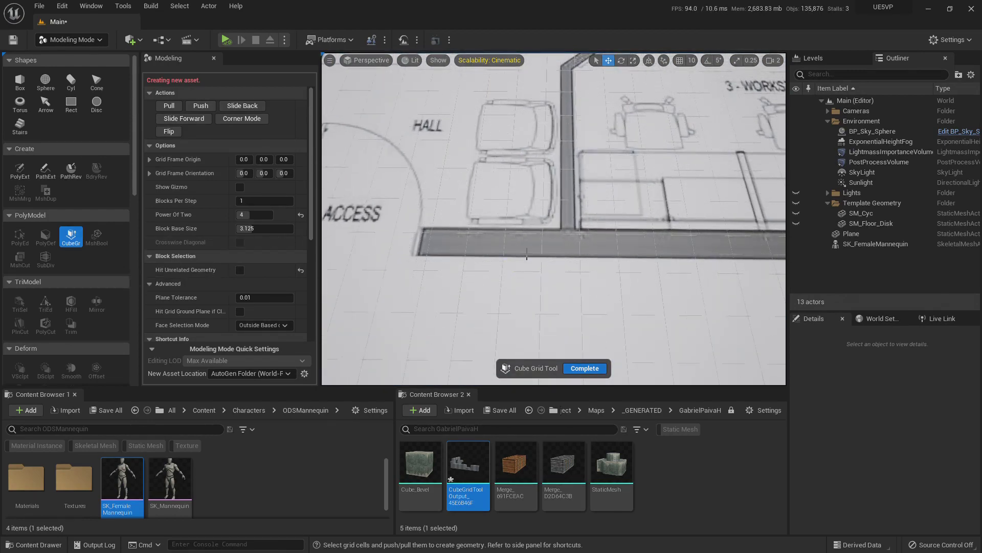
mouse_move(521, 248)
right_down()
mouse_move(557, 248)
mouse_move(521, 248)
right_up()
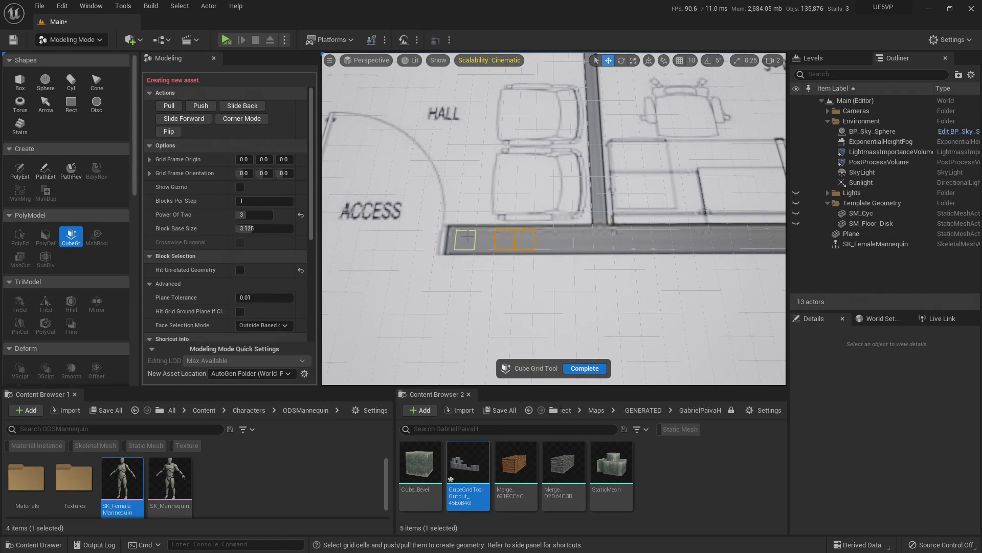
- Pull the exterior wall's cells from the access door to the flat screen TV corner up into one full-length wall
right_drag(481, 239, 502, 258)
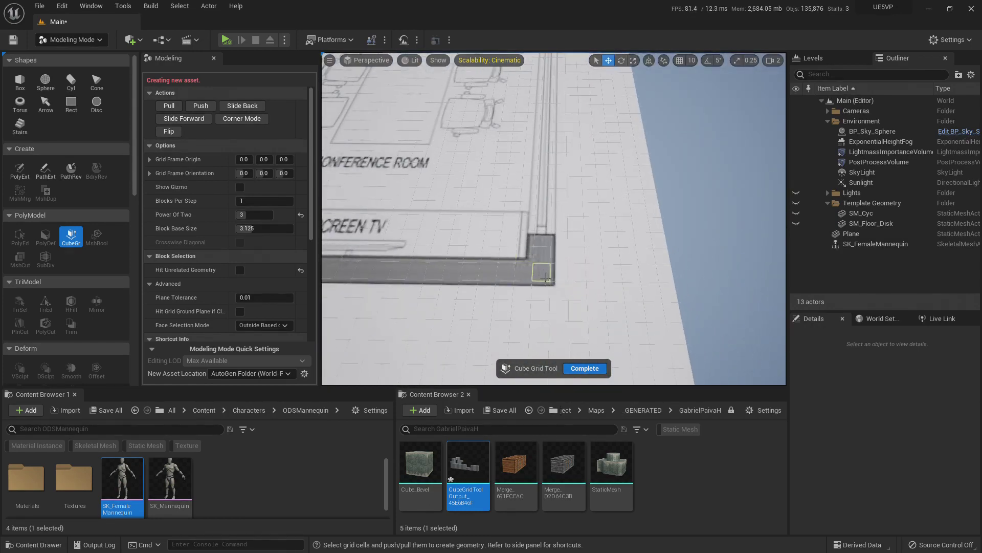
right_drag(607, 235, 514, 192)
key(e)
key(e)
key(e)
key(e)
key(e)
key(e)
key(e)
key(e)
key(e)
key(e)
right_drag(581, 229, 512, 205)
right_drag(568, 266, 502, 276)
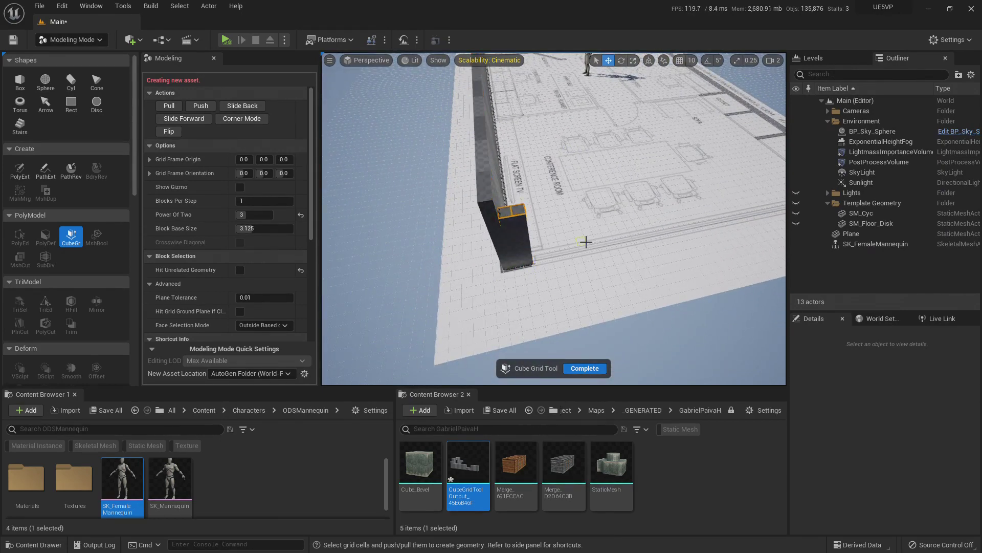
- Compare the new wall's height with the mannequin and complete the Cube Grid mesh
right_drag(585, 242, 641, 247)
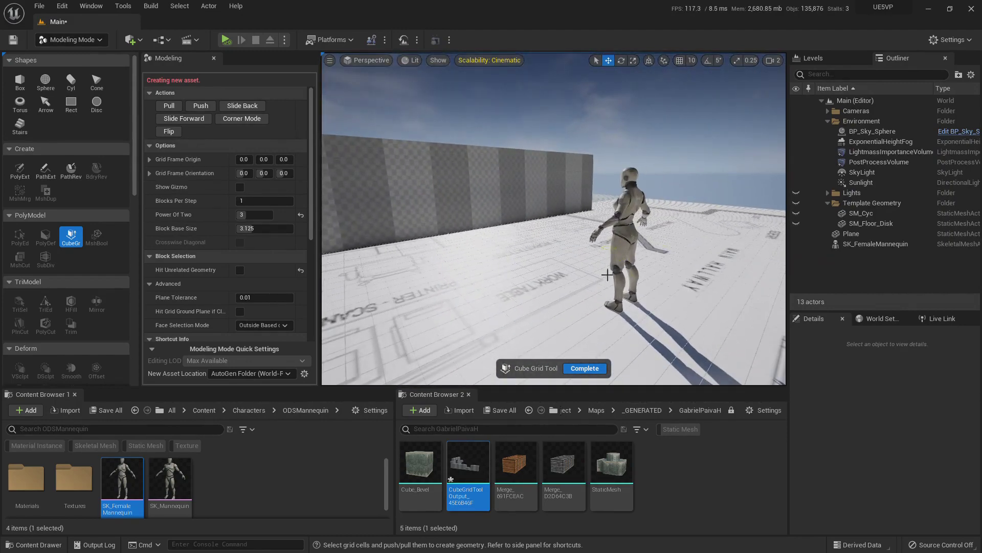
key(a)
right_drag(515, 248, 614, 256)
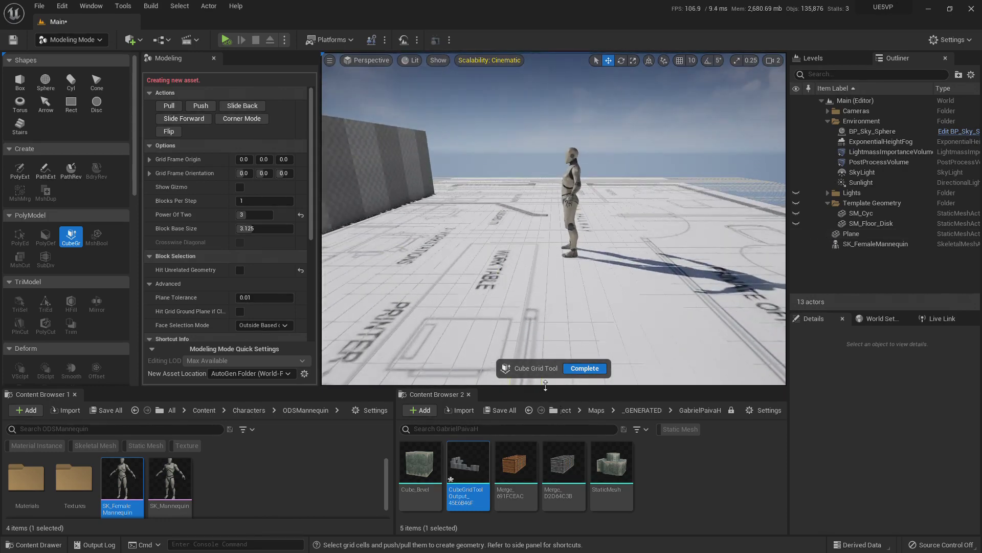
click(593, 369)
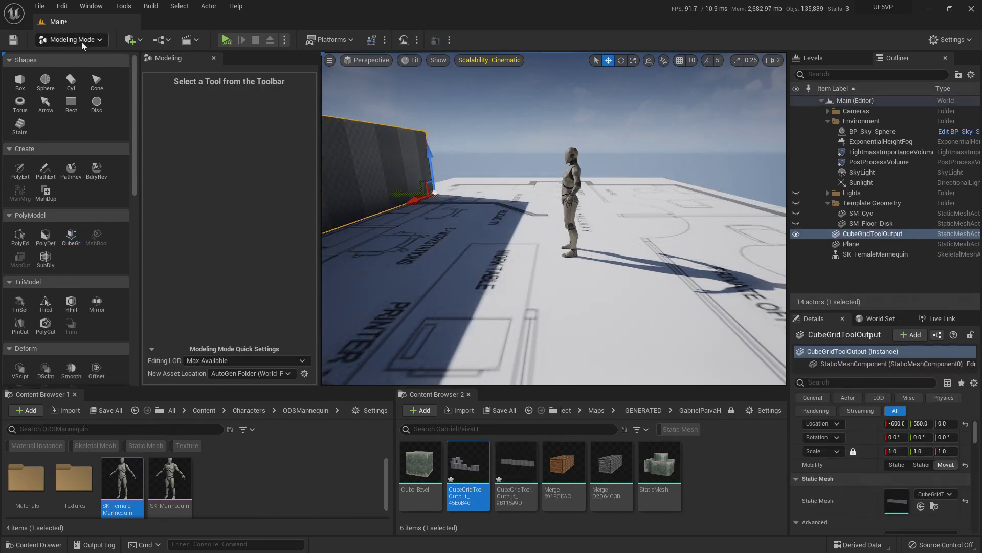
key(e)
right_drag(367, 163, 317, 164)
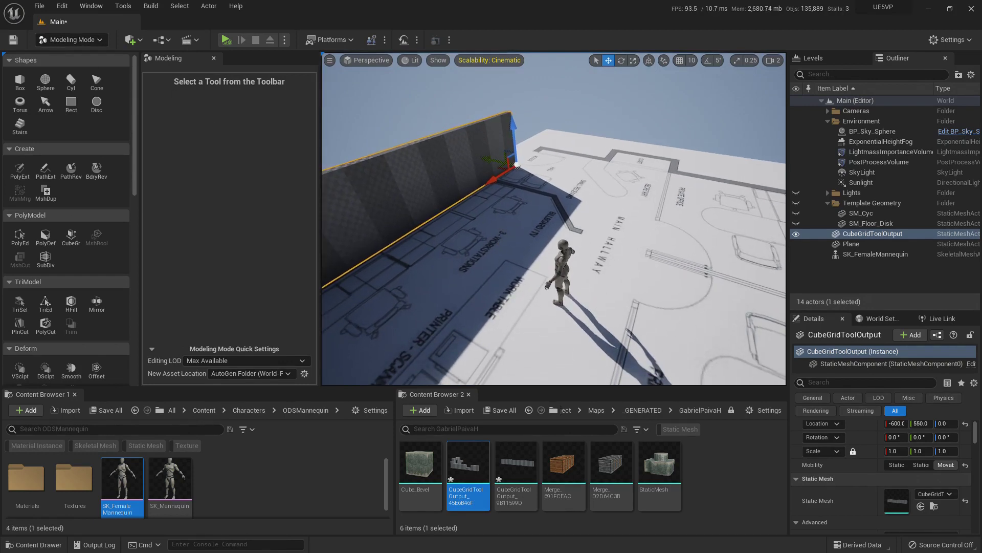
- Move the female mannequin from the main hallway to the foot of the new exterior wall
click(543, 282)
drag(533, 284, 417, 251)
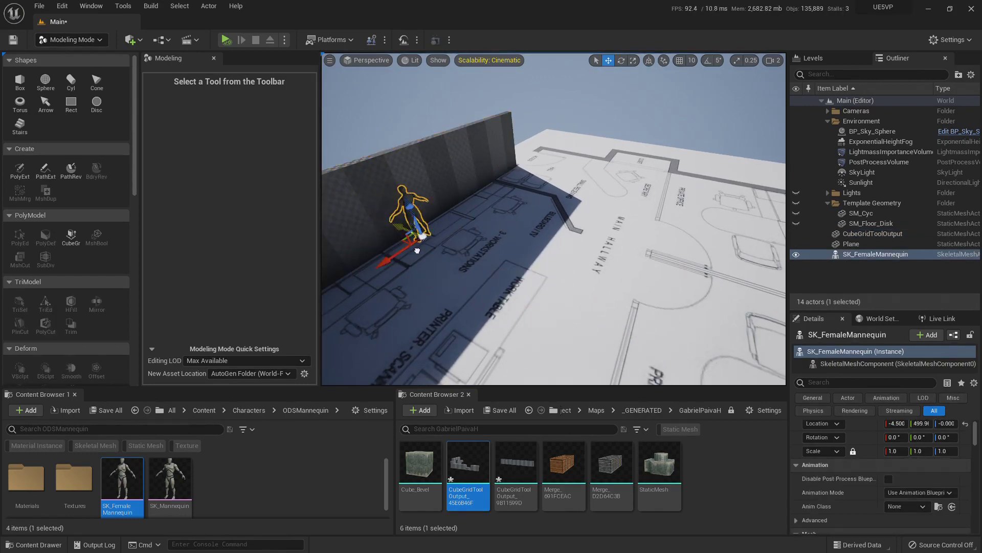
- Select the CubeGridToolOutput wall mesh and reopen it for editing with the Cube Grid tool
key(w)
right_drag(478, 205, 378, 197)
key(a)
key(d)
right_drag(454, 192, 423, 187)
click(544, 272)
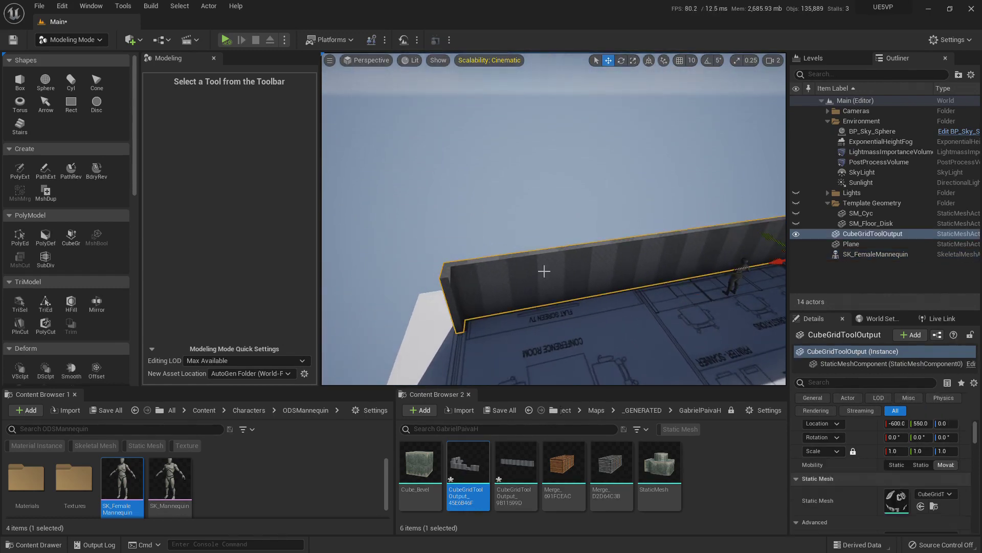
right_drag(512, 273, 556, 282)
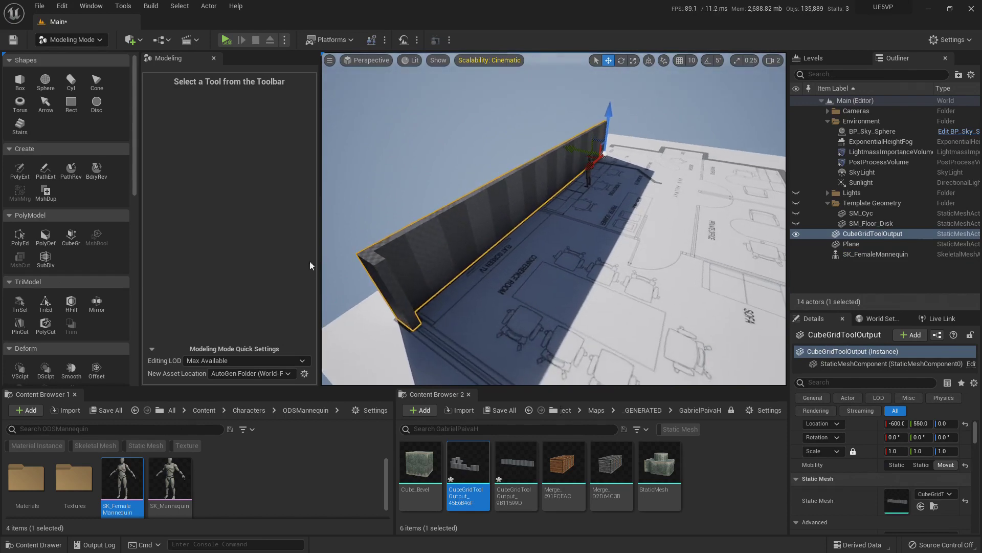
click(72, 236)
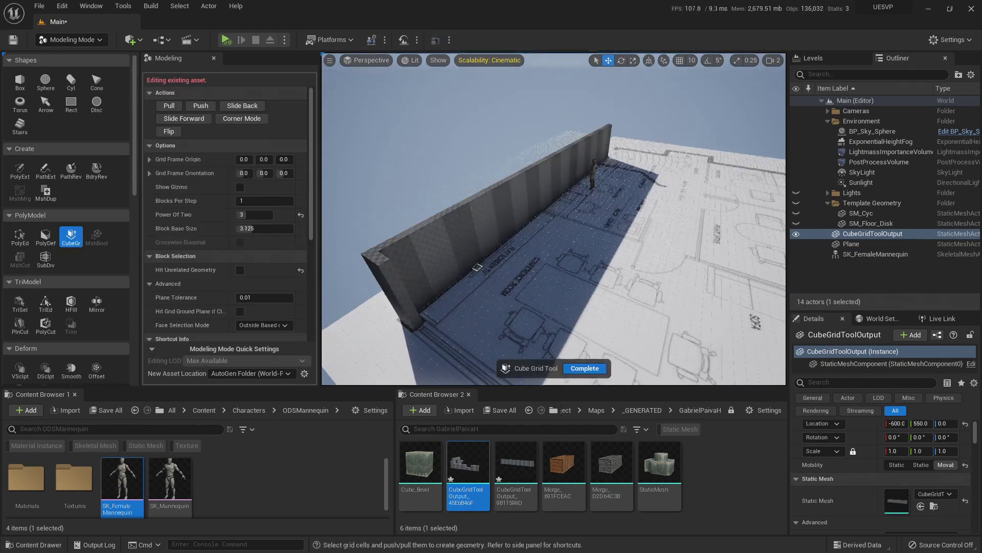
- Pull up the short exterior wall section at the blueprint corner beside the large closet
mouse_move(463, 278)
right_down()
mouse_move(472, 270)
mouse_move(464, 277)
right_up()
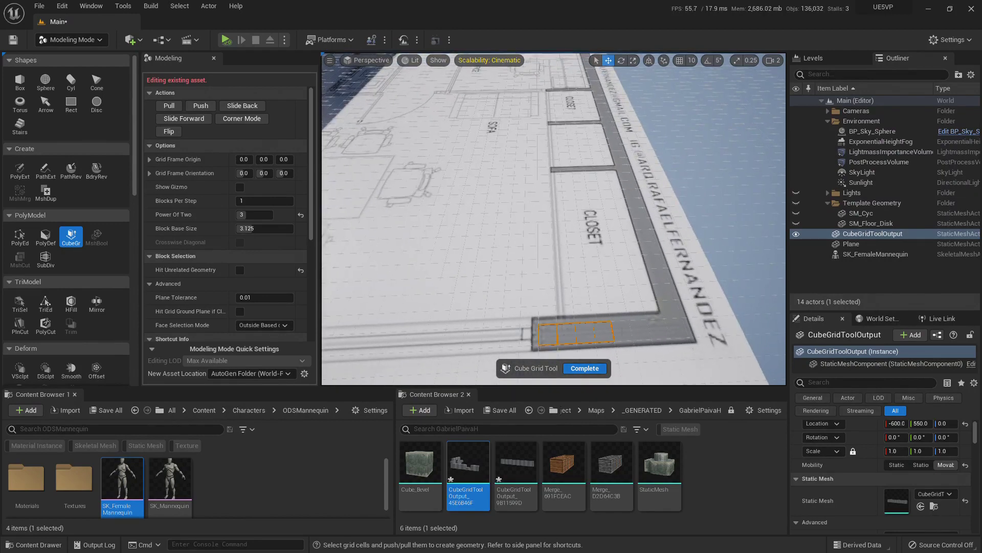
mouse_move(612, 250)
right_down()
mouse_move(588, 235)
mouse_move(612, 251)
right_up()
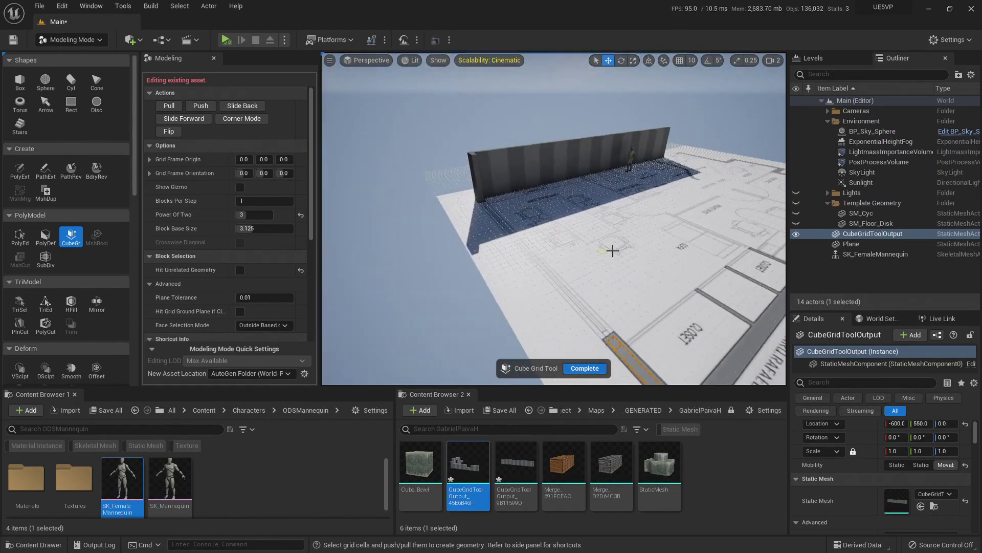
key(e)
key(e)
key(e)
key(e)
key(e)
key(e)
key(e)
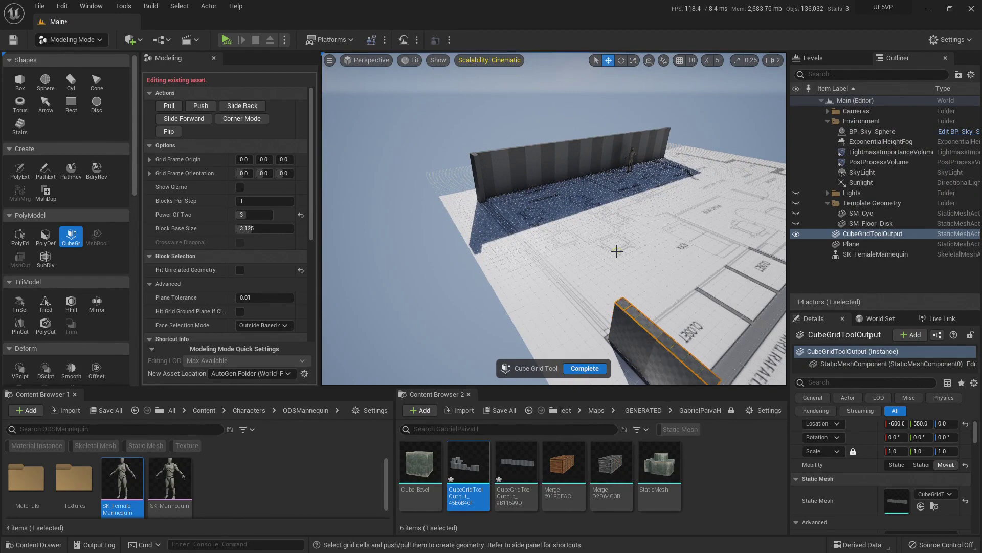
- Extend a top beam from the flat screen TV corner toward the closet corner and raise the short wall there to match
right_drag(597, 252, 612, 224)
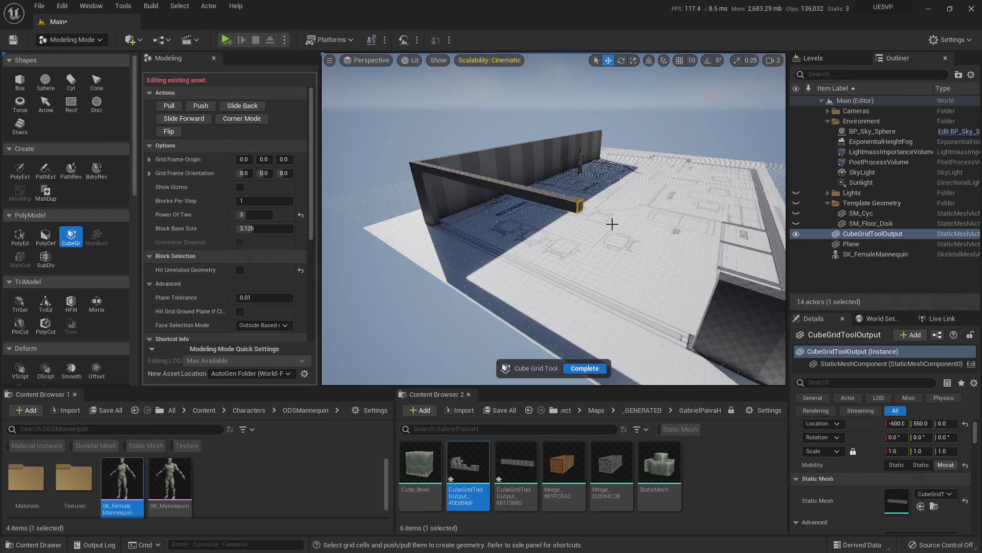
right_drag(619, 232, 574, 239)
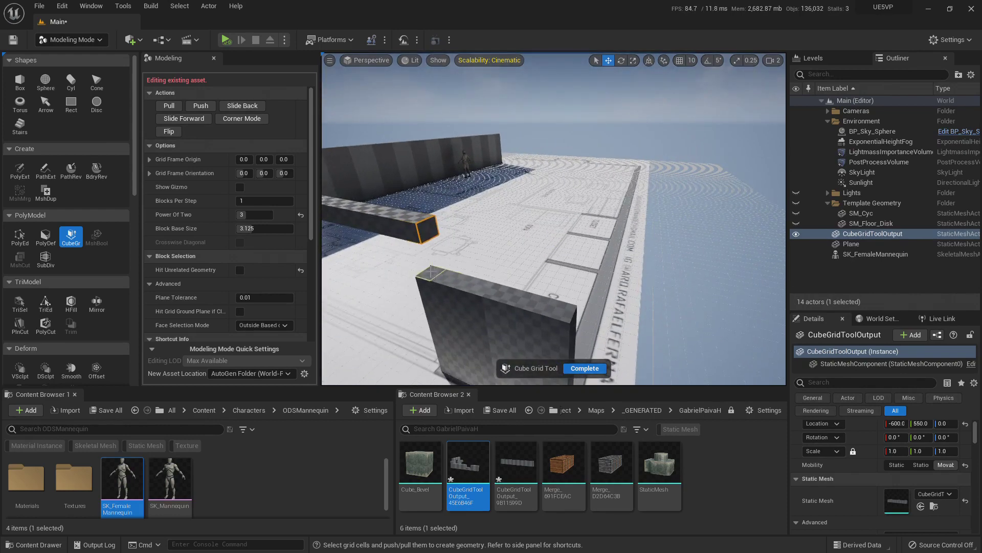
key(e)
key(e)
key(e)
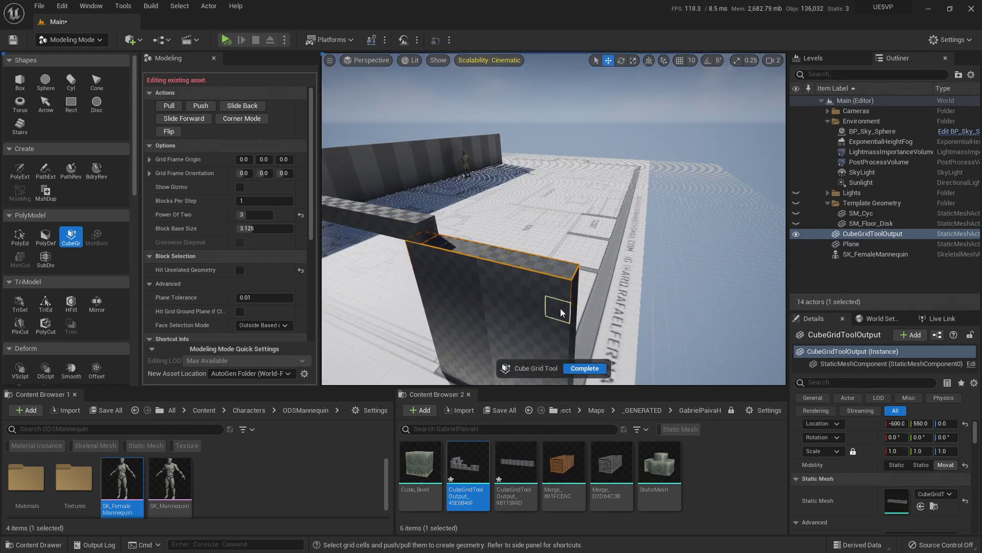
- Pull up the long exterior wall behind the closets, from the large closet corner to the private office corner
right_drag(510, 275, 548, 245)
key(e)
key(e)
key(e)
key(e)
key(e)
key(e)
key(e)
key(e)
key(e)
key(e)
key(e)
key(w)
- Pull up the private office's end wall from the exterior corner to the closet beside the secretary area
right_drag(605, 256, 574, 275)
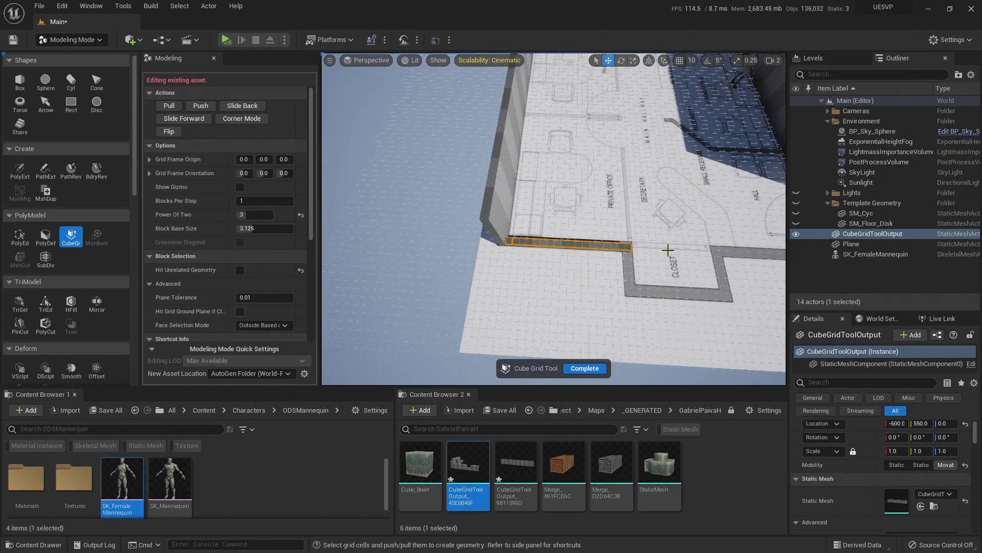
key(e)
key(e)
- Raise the exterior walls around the protruding closet and along the hall toward the access door
right_drag(658, 237, 677, 238)
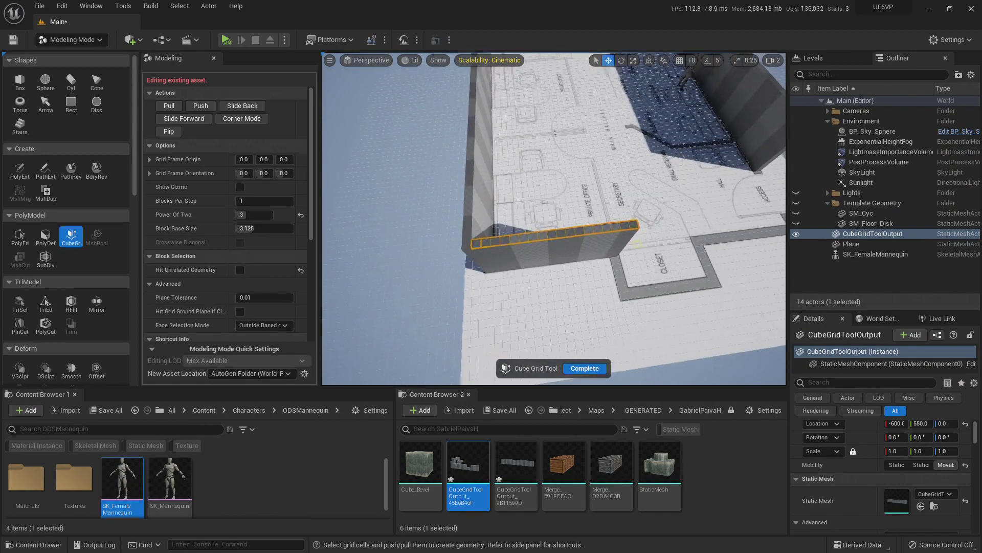
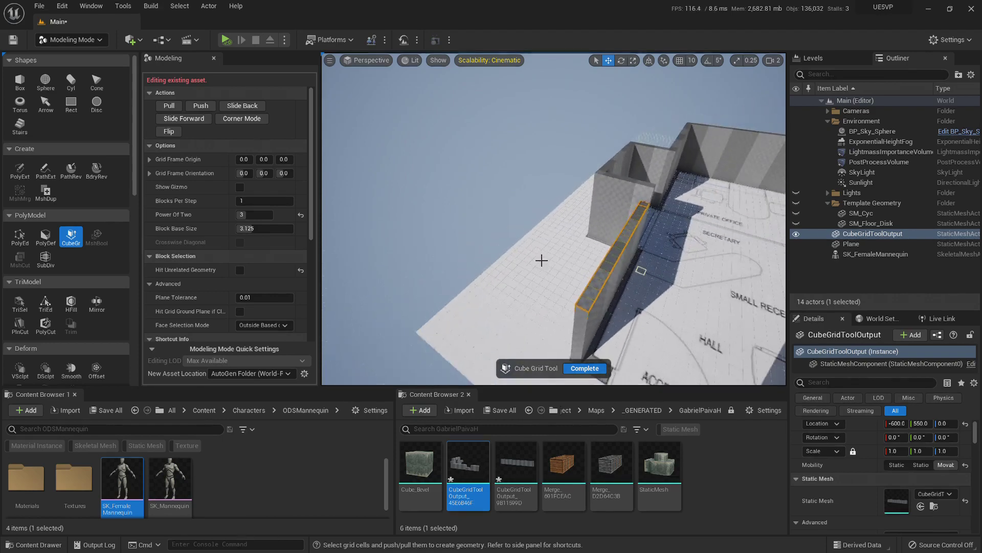
key(e)
key(e)
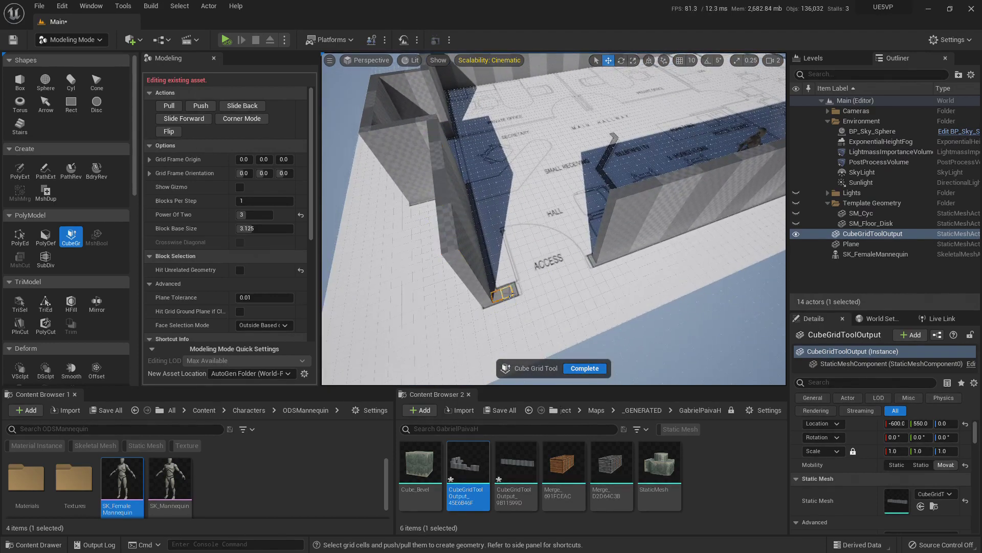
- Pull the two remaining wall cells beside the access door up to full wall height
key(e)
key(e)
key(e)
key(e)
key(e)
key(e)
key(e)
key(e)
key(e)
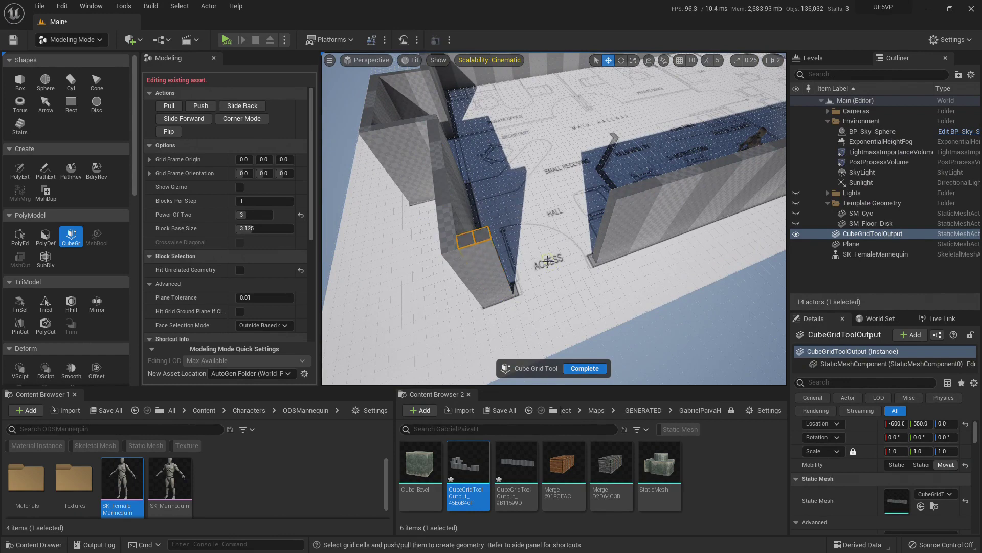
- Rotate the Sunlight directional light to a Z rotation of about 226.7° to change the shadow direction
right_drag(547, 261, 763, 243)
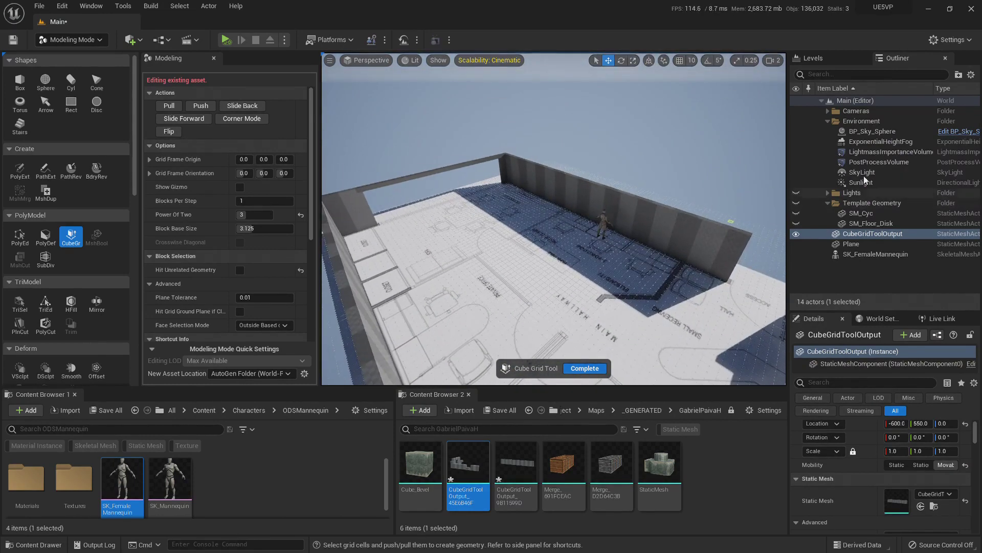
click(876, 132)
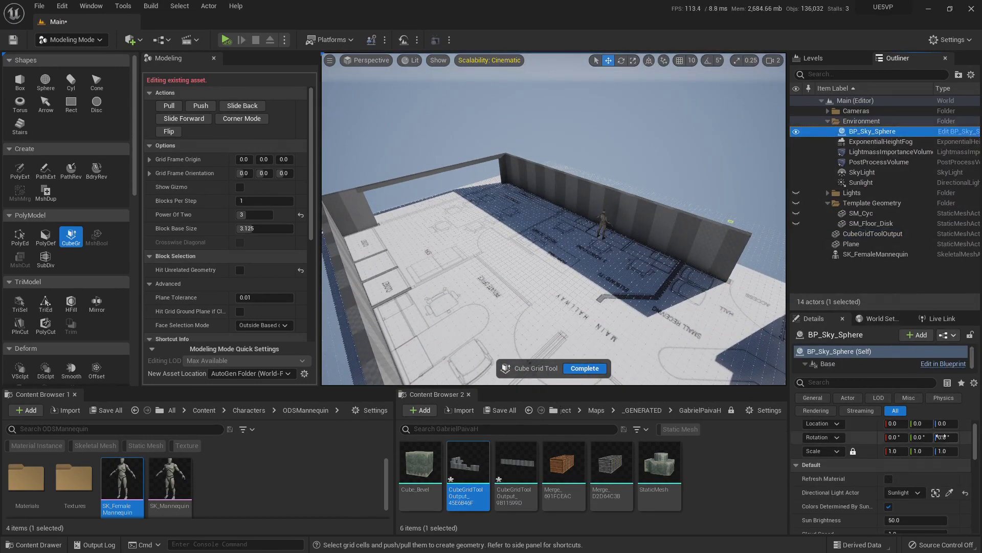
scroll(877, 442, up, 1)
click(864, 183)
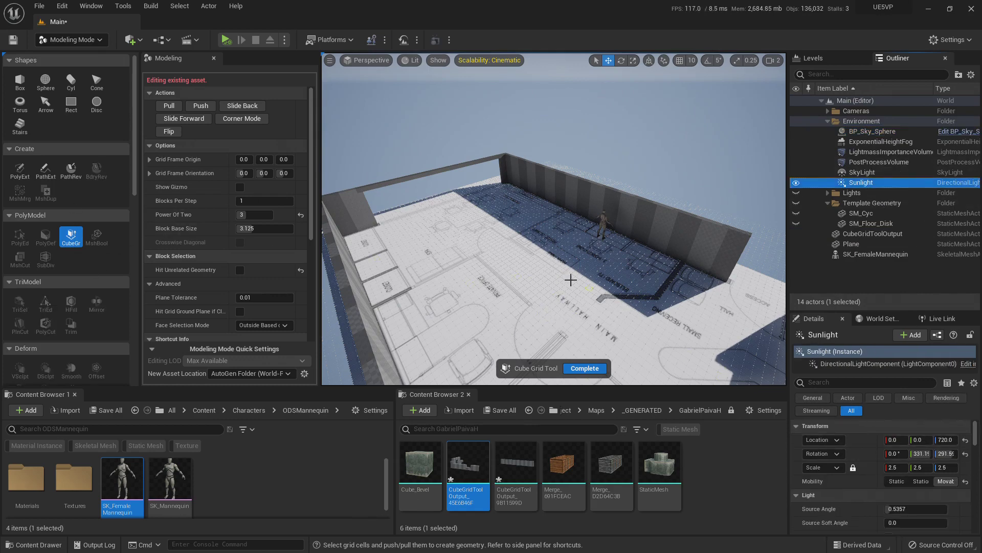
key(ctrl+l)
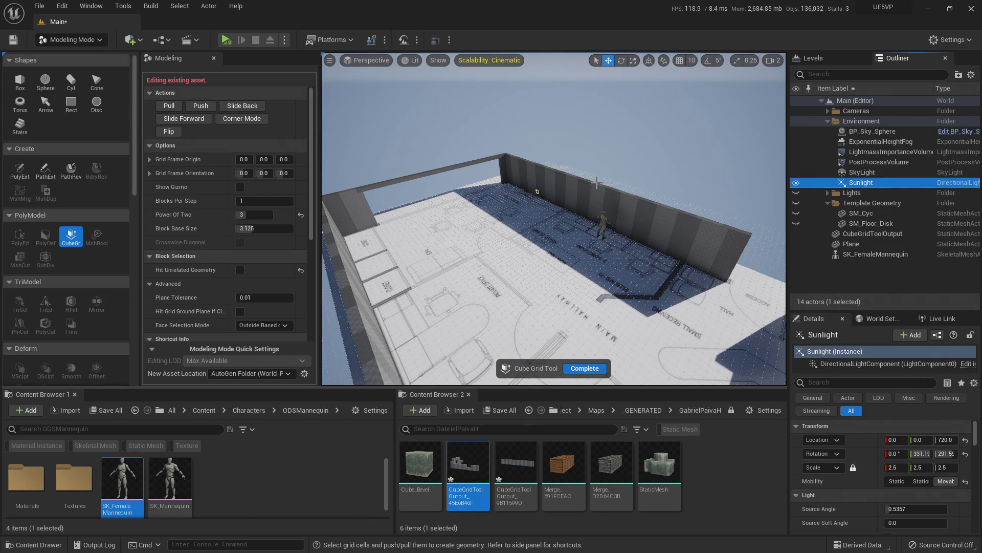
right_drag(617, 235, 675, 246)
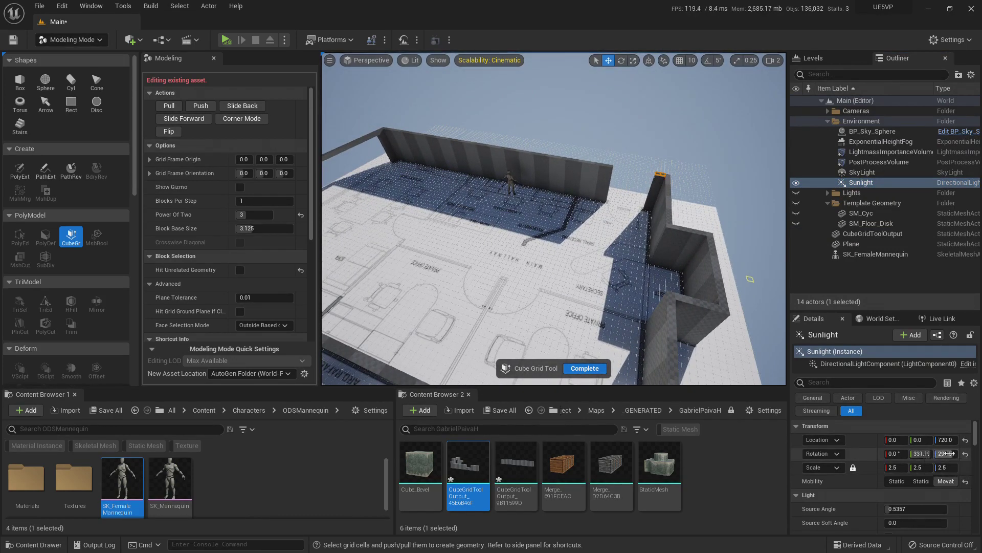
drag(946, 454, 912, 453)
- Cut a rectangular window opening through the exterior wall next to the conference room's flat screen TV
key(w)
right_drag(551, 223, 498, 230)
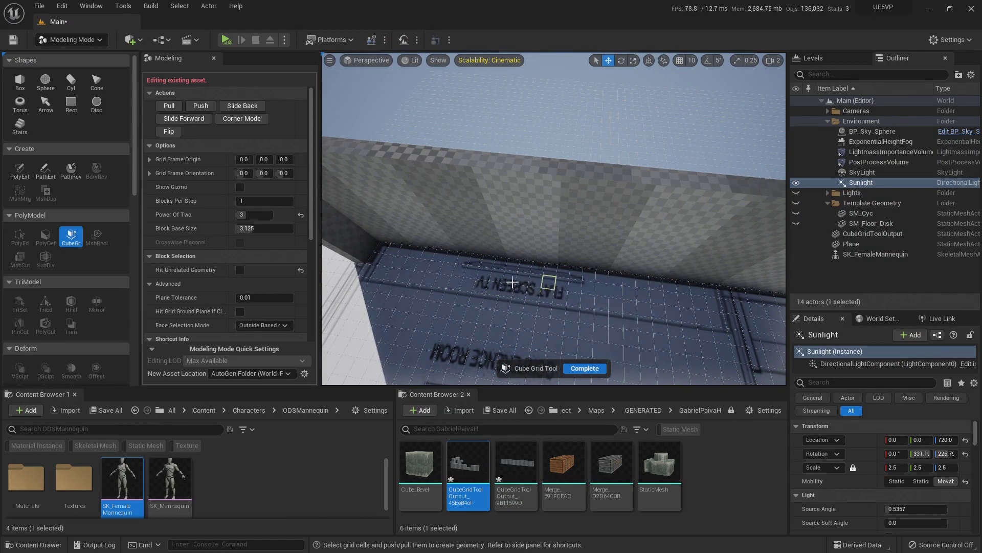
key(w)
right_drag(513, 282, 504, 264)
right_drag(609, 237, 642, 218)
key(s)
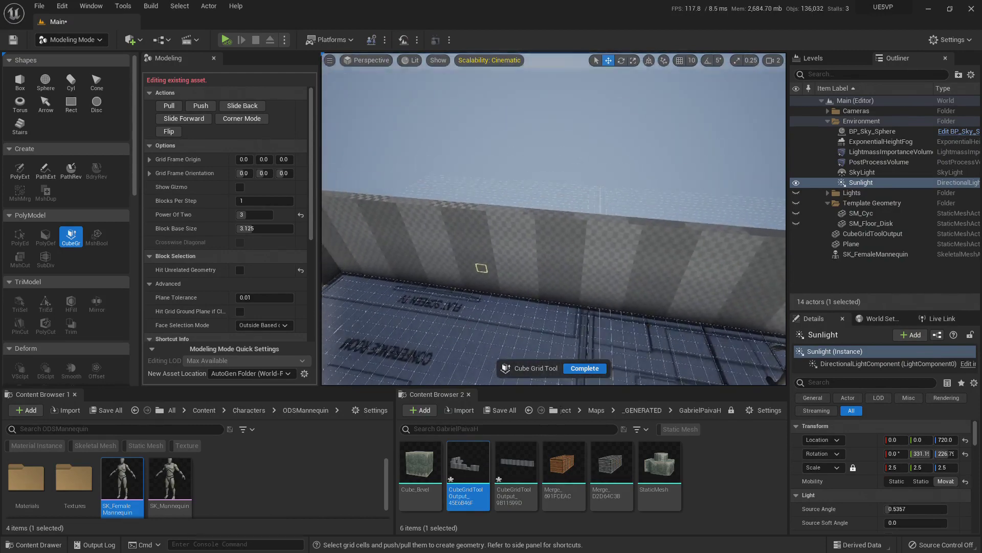
right_drag(482, 268, 499, 249)
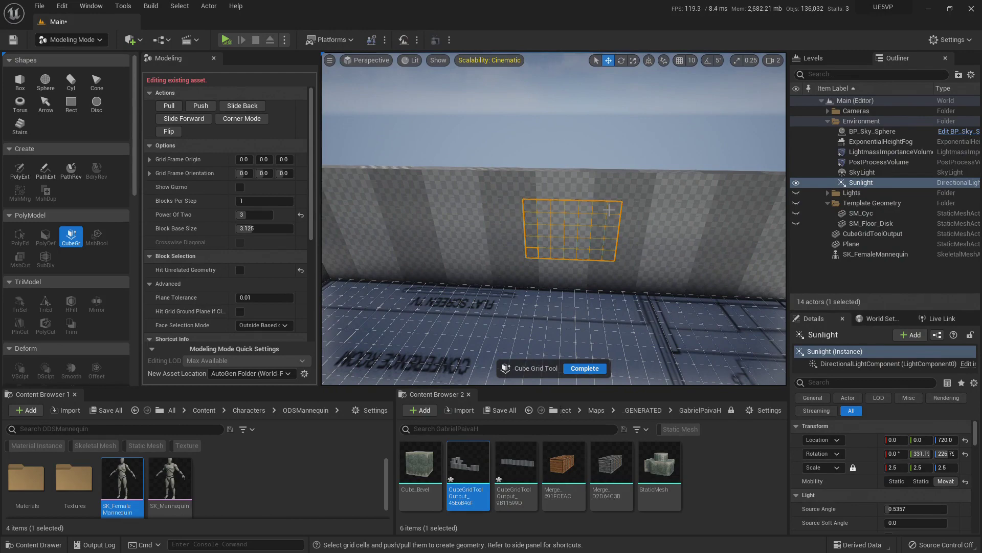
key(q)
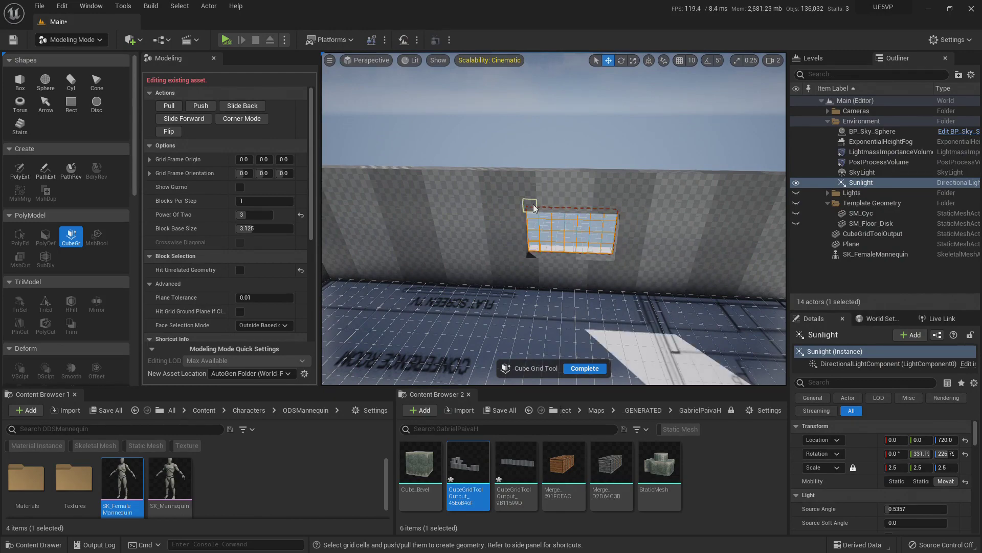
- Pull up the partition wall between the conference room and the scanner area, following the blueprint lines
right_drag(637, 213, 557, 245)
right_drag(618, 258, 684, 242)
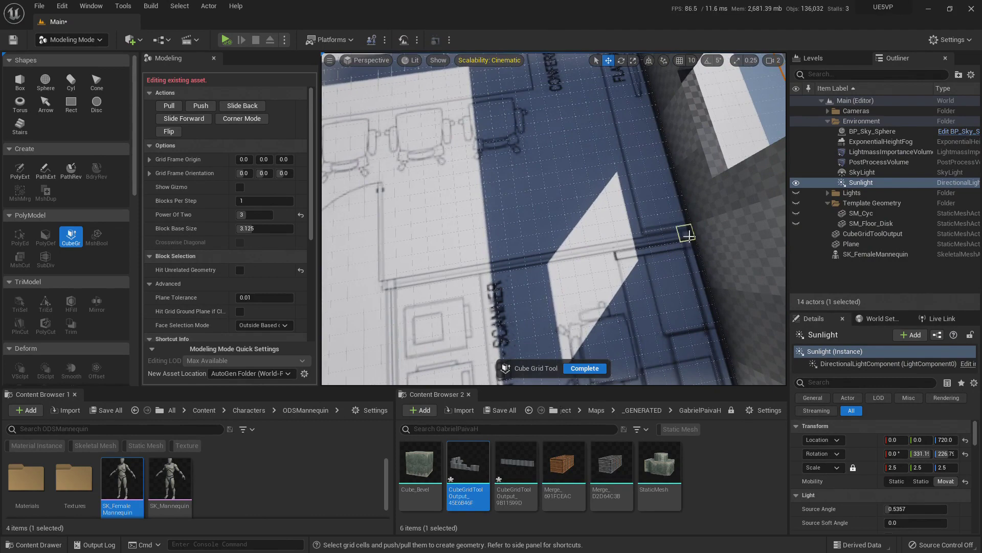
drag(690, 236, 398, 280)
right_drag(548, 298, 564, 259)
key(e)
key(e)
key(e)
key(e)
- Pull up the first closet partition against the long exterior wall, beside the sofa in the private office
right_drag(564, 321, 597, 322)
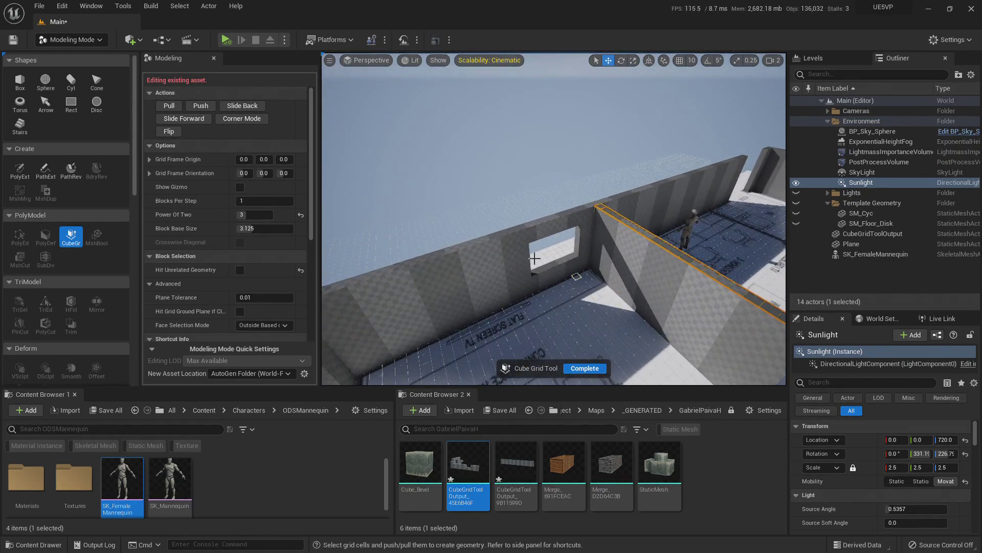
right_drag(534, 258, 435, 274)
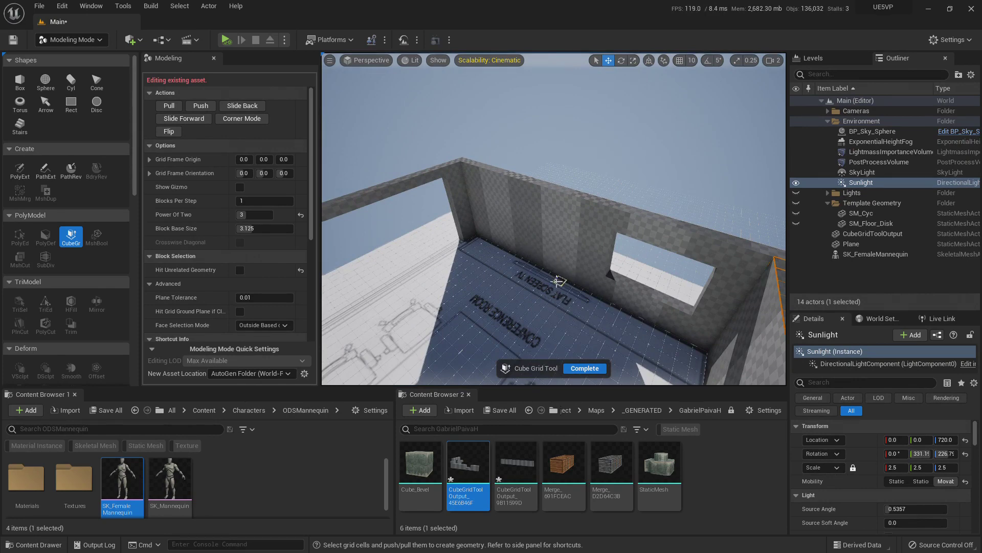
right_drag(556, 281, 660, 292)
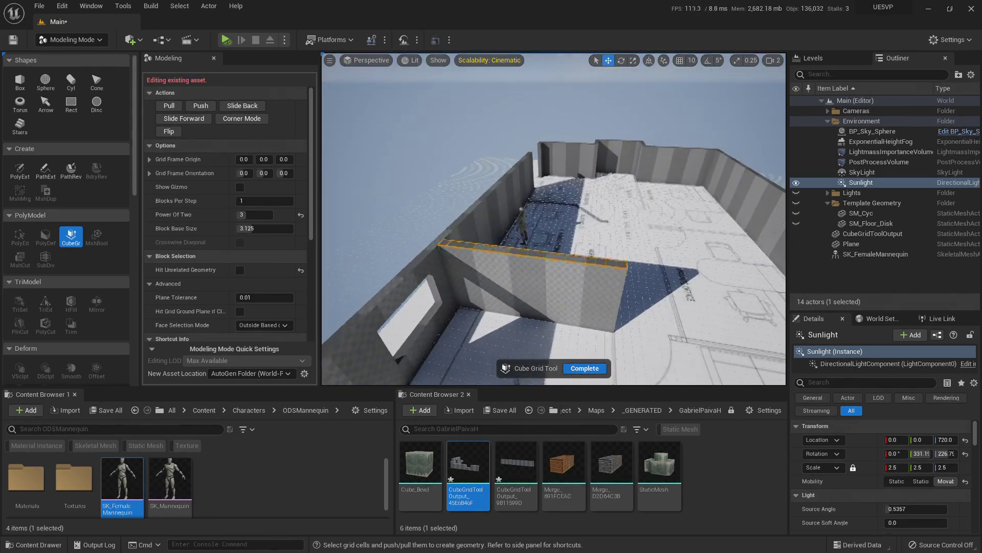
right_drag(511, 256, 732, 269)
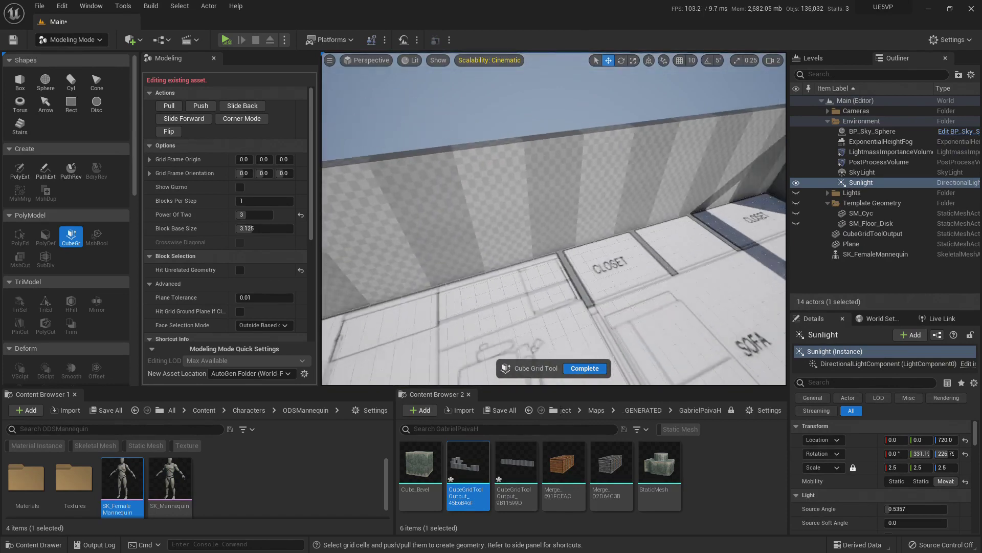
right_drag(553, 220, 597, 246)
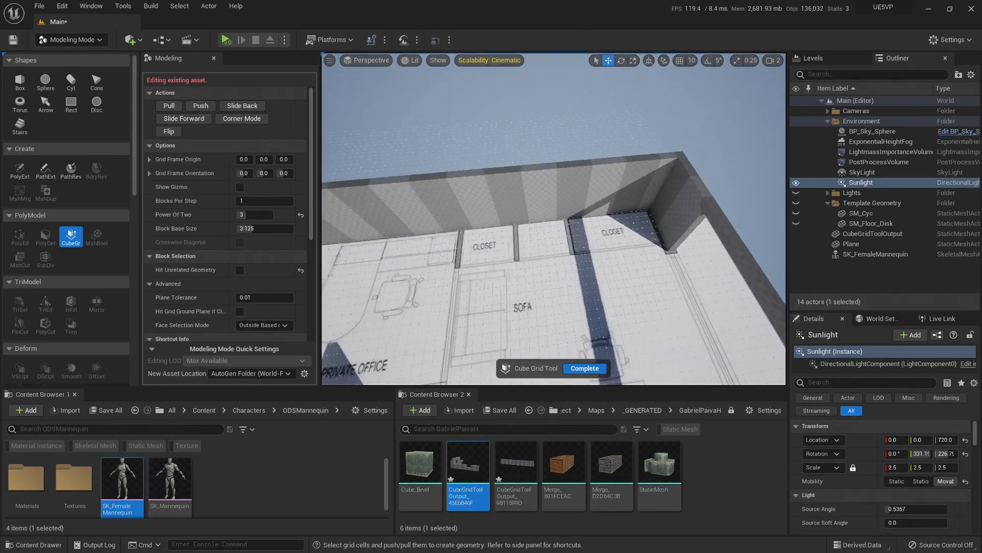
right_drag(511, 282, 462, 246)
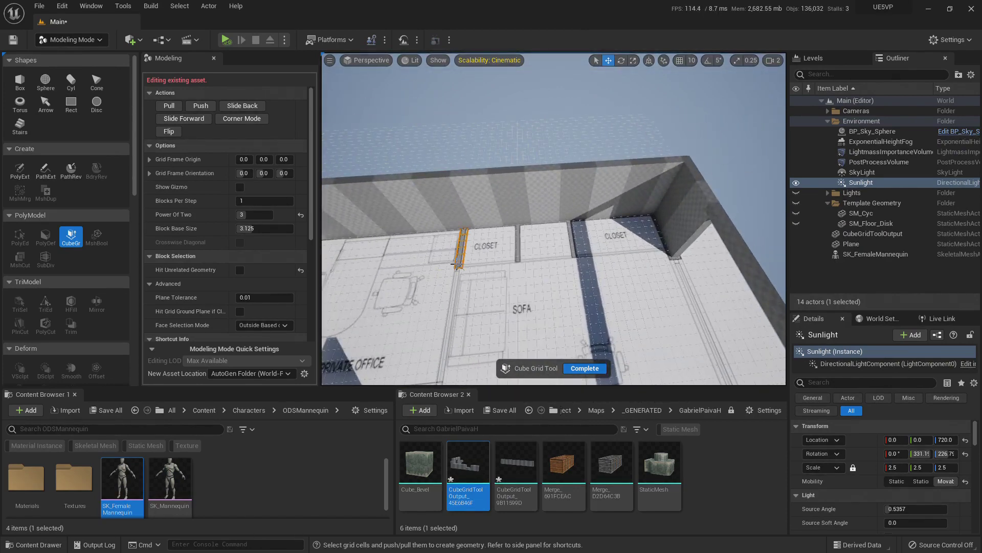
key(e)
key(e)
key(e)
key(e)
key(e)
key(e)
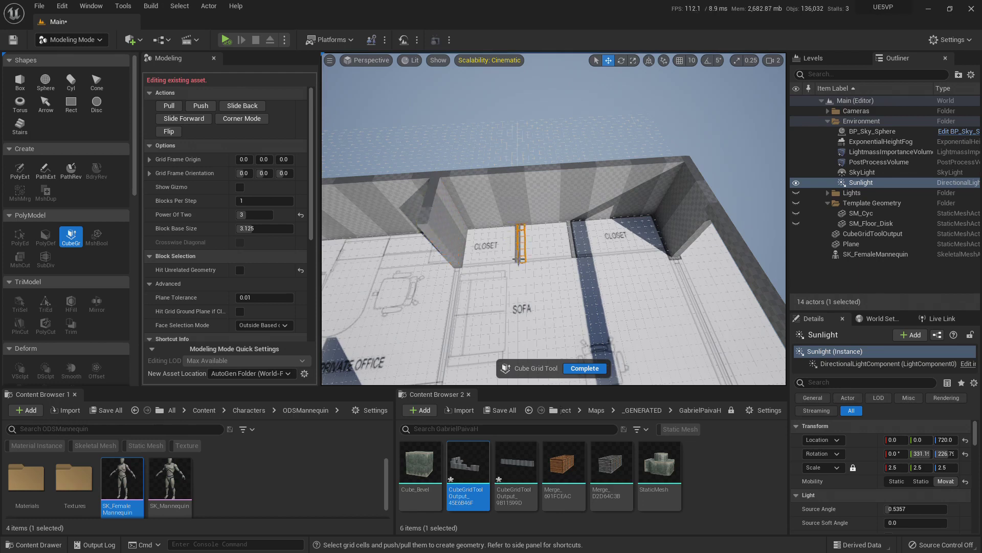
- Pull up the two remaining closet partitions between the small closet and the large corner closet
key(e)
key(e)
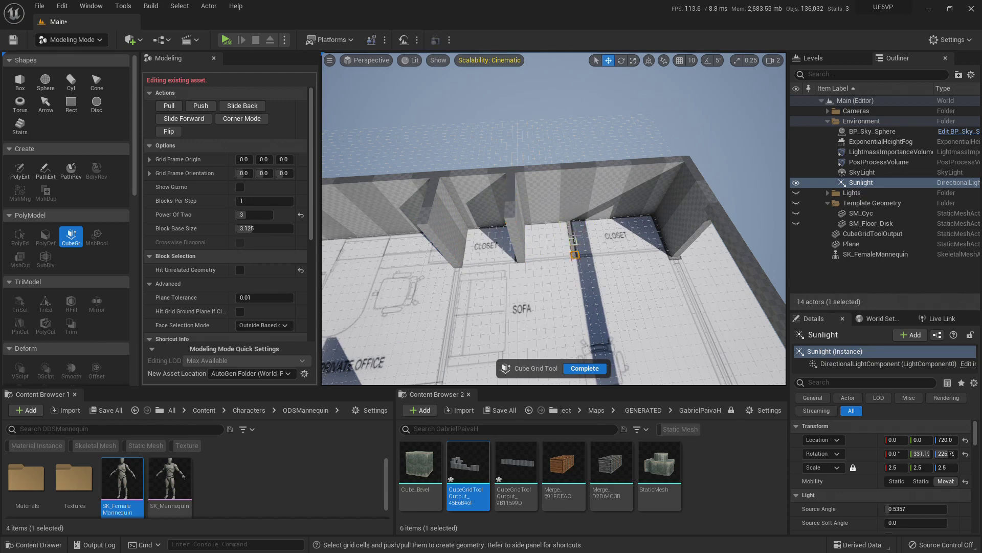
key(e)
key(e)
key(e)
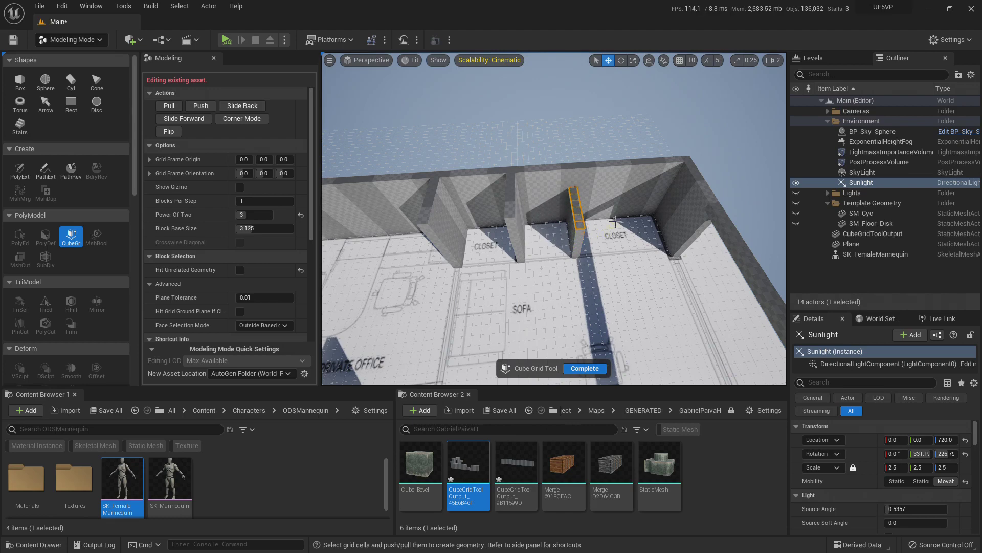
- Pull up the partition between the two private offices, from the exterior wall out to the main hallway
mouse_move(604, 217)
right_down()
mouse_move(517, 233)
mouse_move(594, 220)
right_up()
right_drag(533, 189, 609, 197)
right_drag(532, 225, 499, 206)
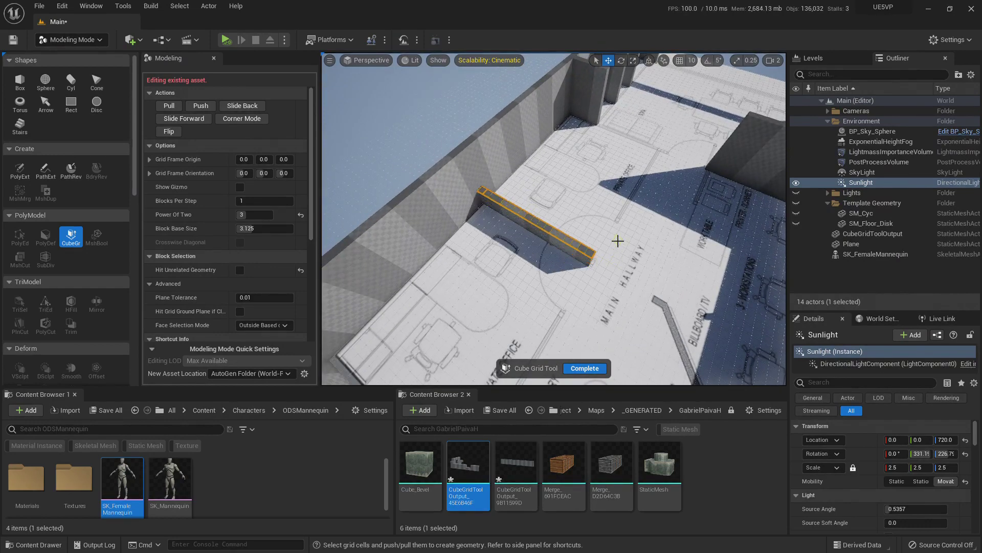
key(e)
key(e)
key(e)
key(e)
key(e)
key(e)
key(e)
- Pull up the partition between the private office and the secretary area, following the blueprint line from the exterior wall to the office door
right_drag(618, 240, 385, 255)
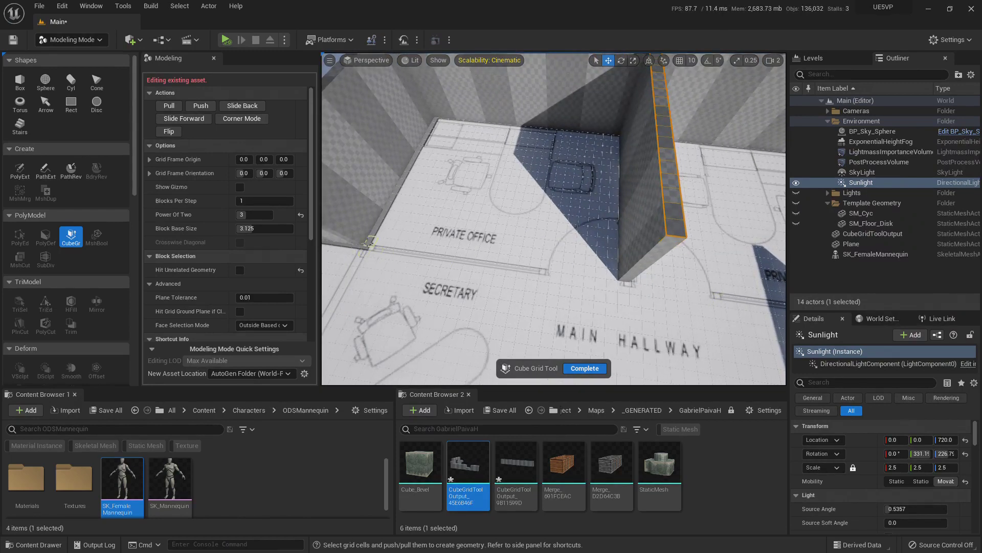
drag(371, 240, 530, 268)
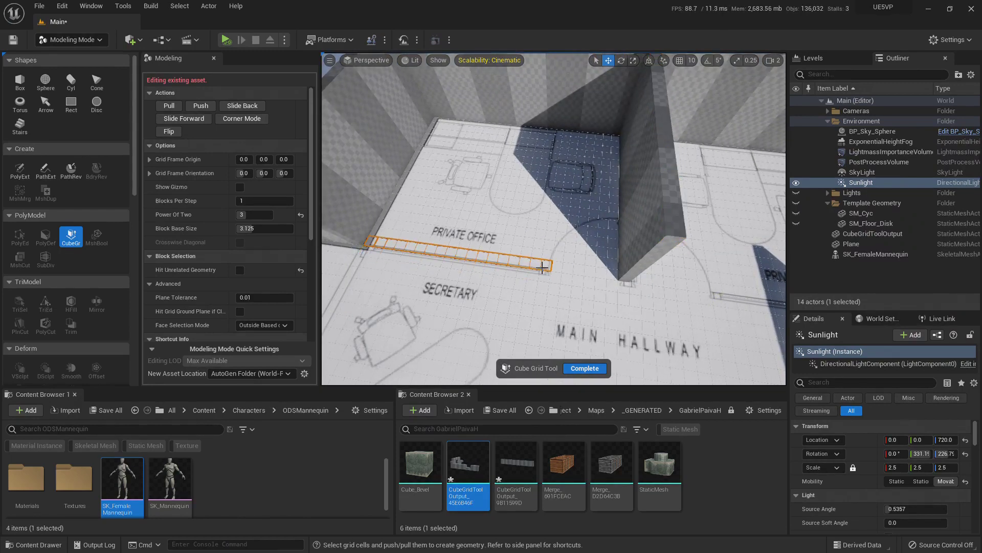
right_drag(575, 266, 486, 245)
key(e)
key(e)
key(e)
key(e)
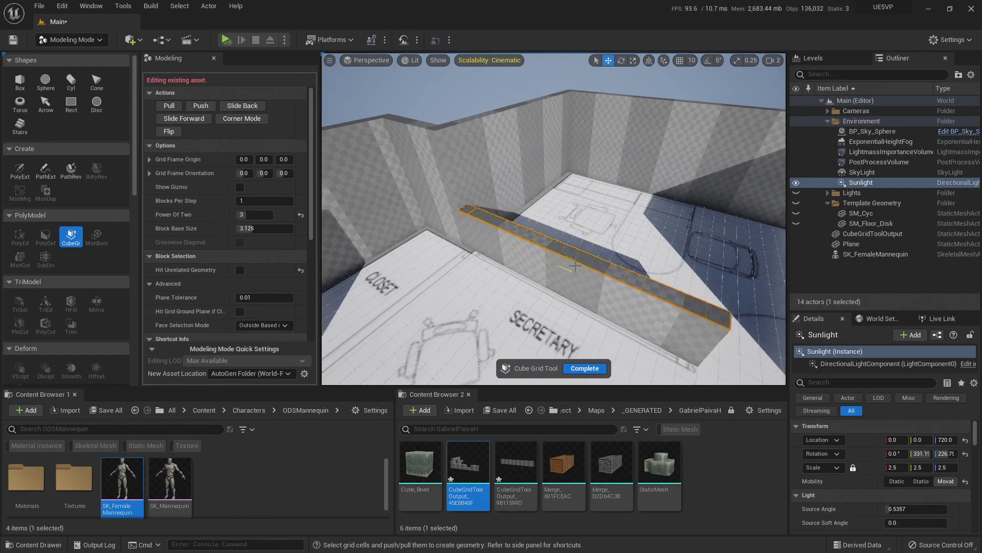
key(e)
key(e)
key(e)
key(e)
key(e)
key(e)
- Pull up a partition between the small receiving area and the workstations, then lower its top by one block
right_drag(575, 266, 450, 261)
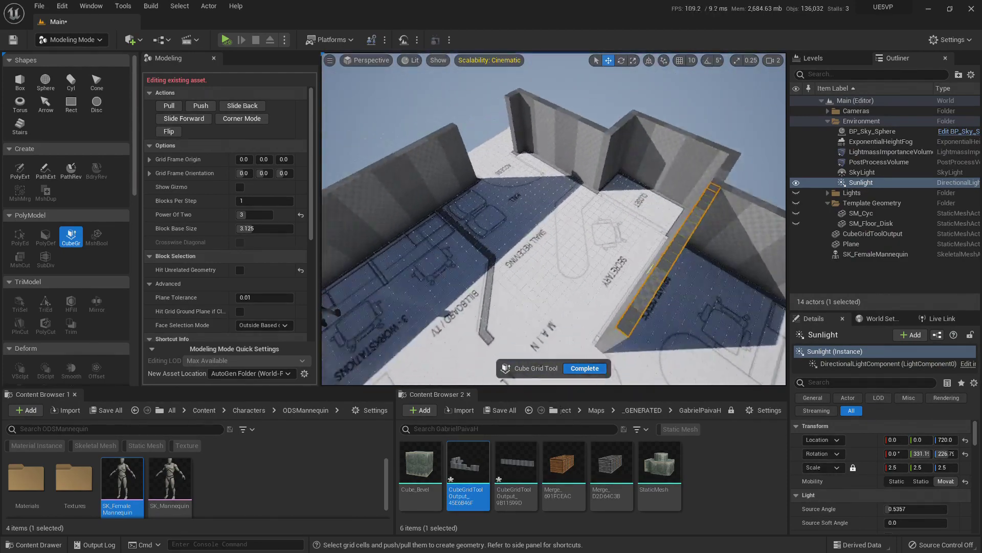
right_drag(640, 269, 463, 235)
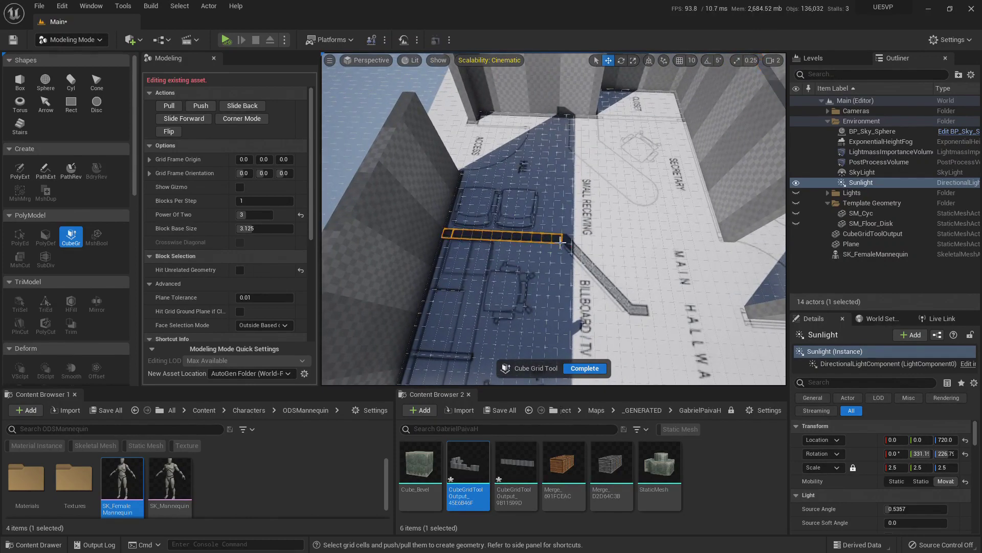
key(e)
key(e)
key(e)
key(e)
key(e)
key(e)
key(e)
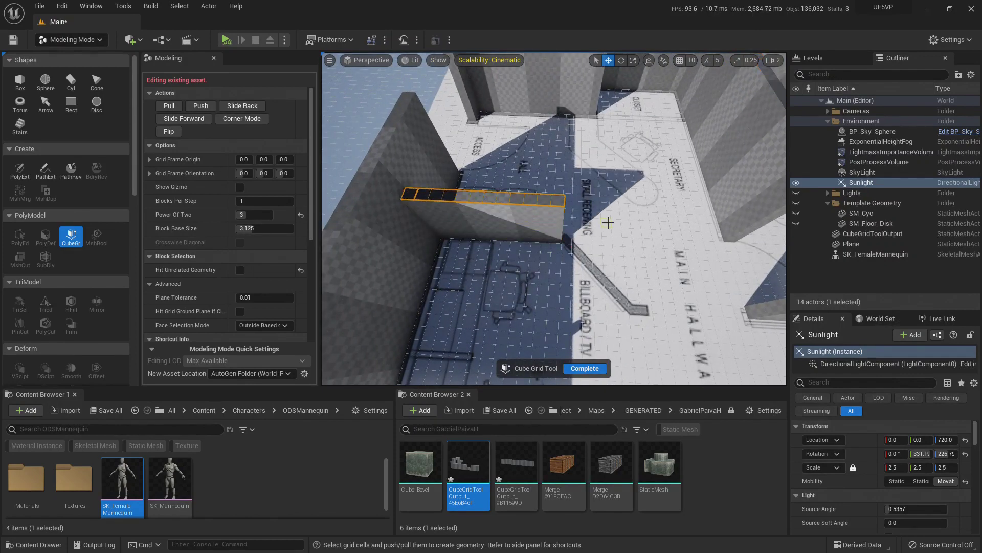
key(q)
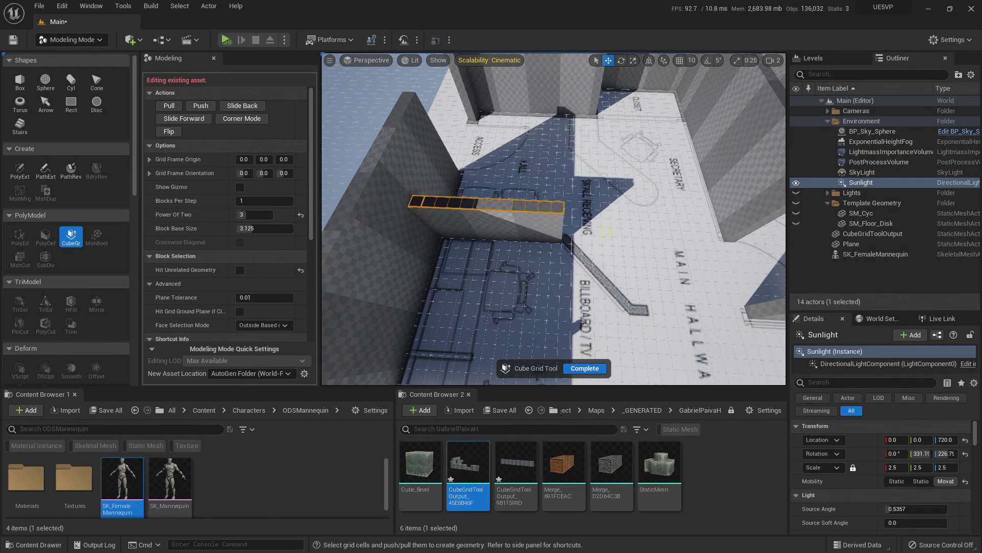
- Pull up a rectangular test block in the main hallway beside the work table
mouse_move(607, 231)
right_down()
mouse_move(593, 231)
mouse_move(701, 238)
mouse_move(599, 235)
right_up()
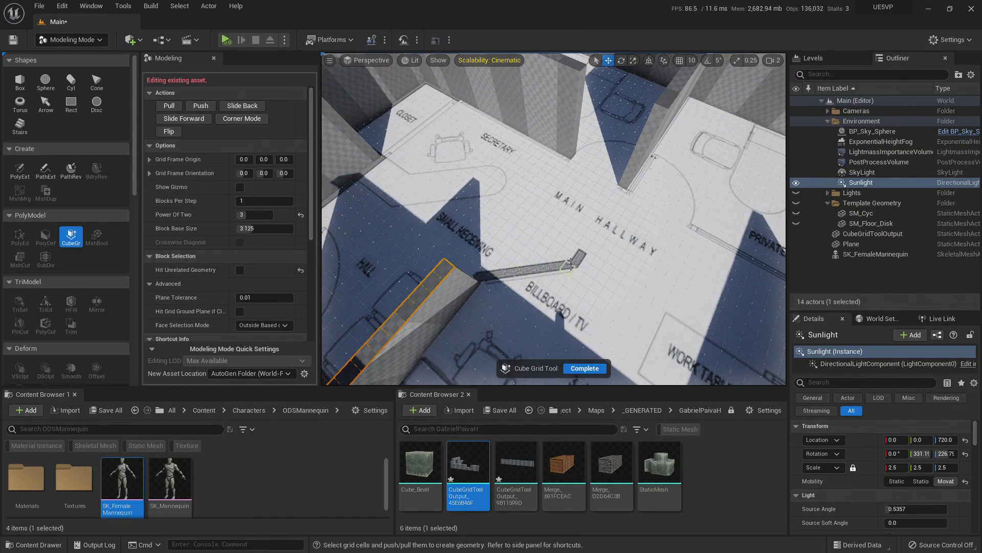
right_drag(587, 259, 563, 264)
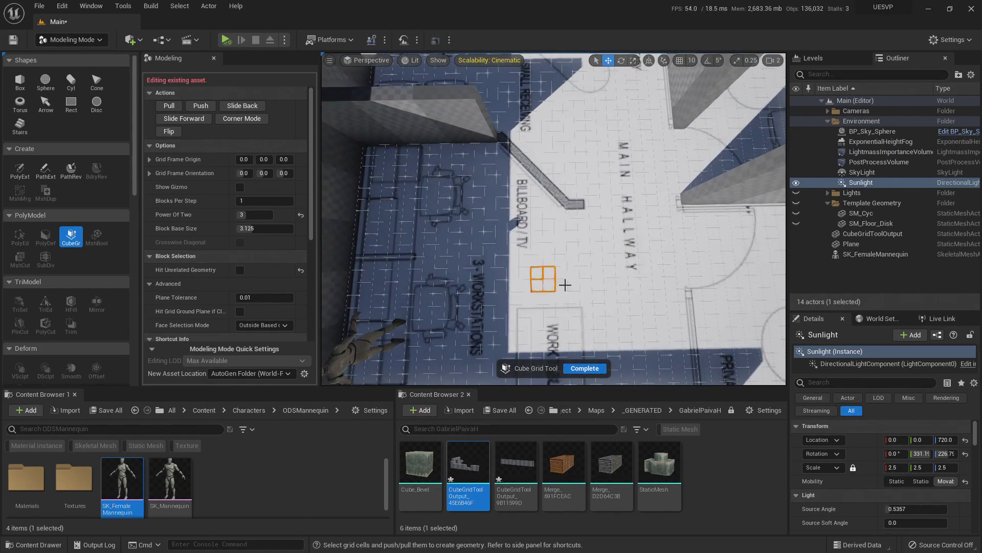
drag(622, 301, 613, 319)
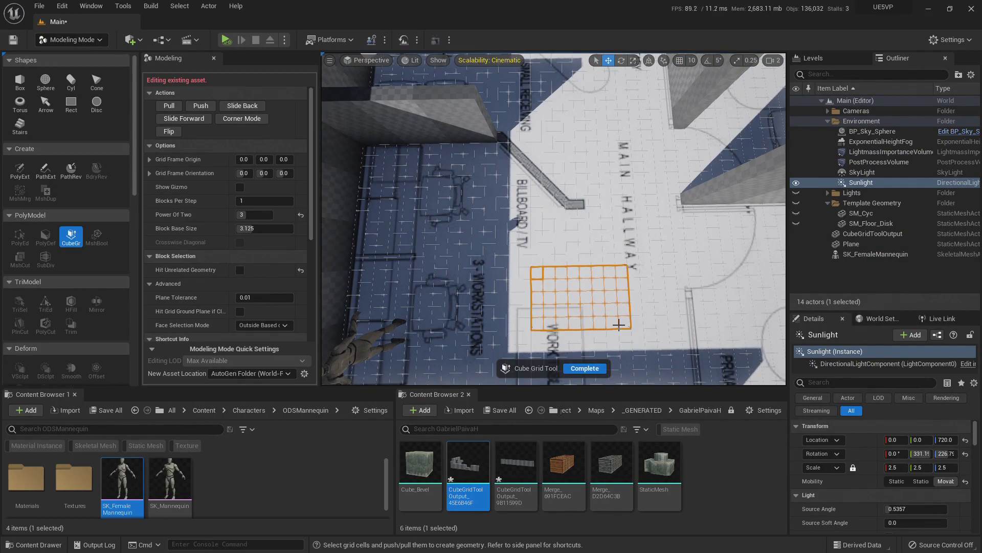
key(e)
key(e)
key(e)
key(e)
key(e)
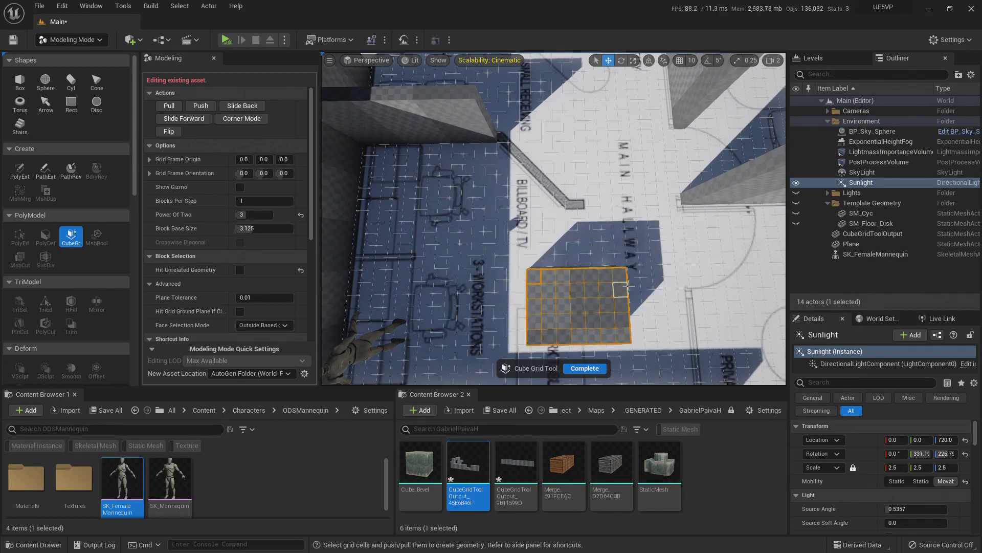
right_drag(625, 289, 402, 256)
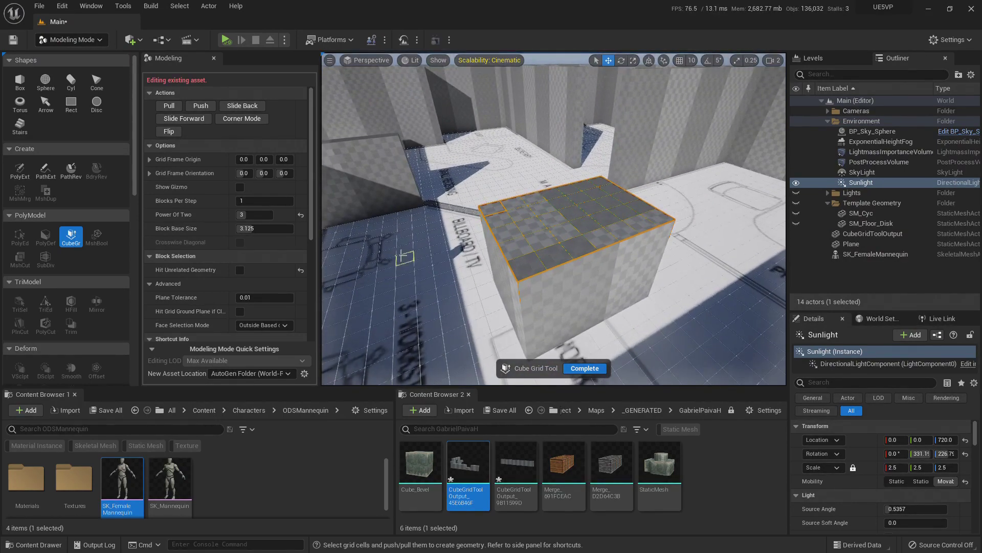
- Slope the test block's top in Corner Mode by pushing down two adjacent corners
click(254, 118)
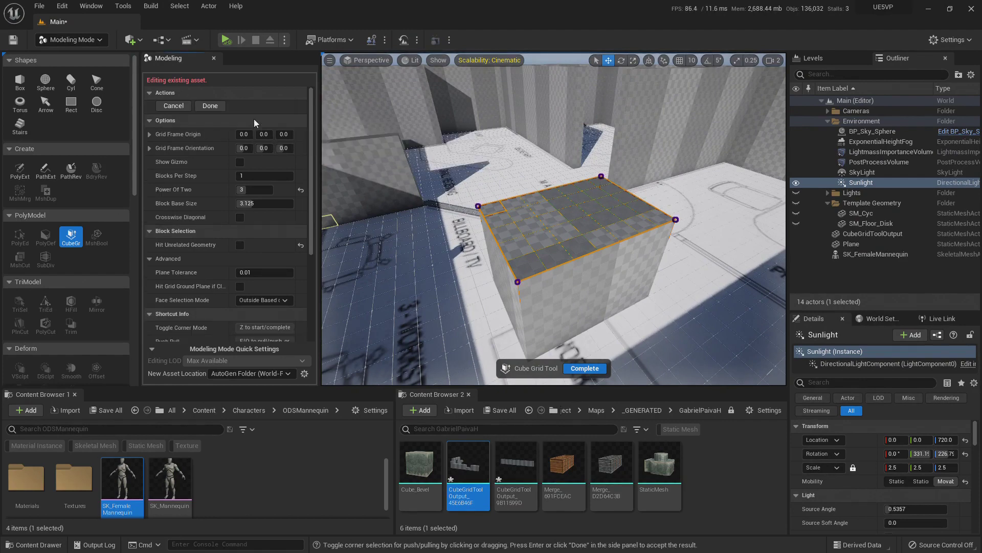
right_drag(649, 249, 648, 282)
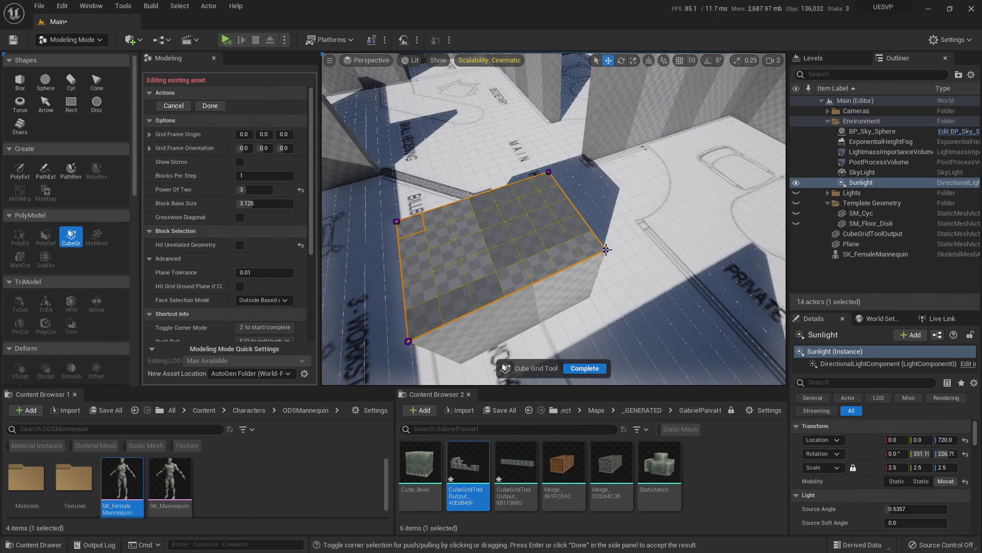
right_drag(549, 171, 563, 197)
key(q)
key(q)
key(q)
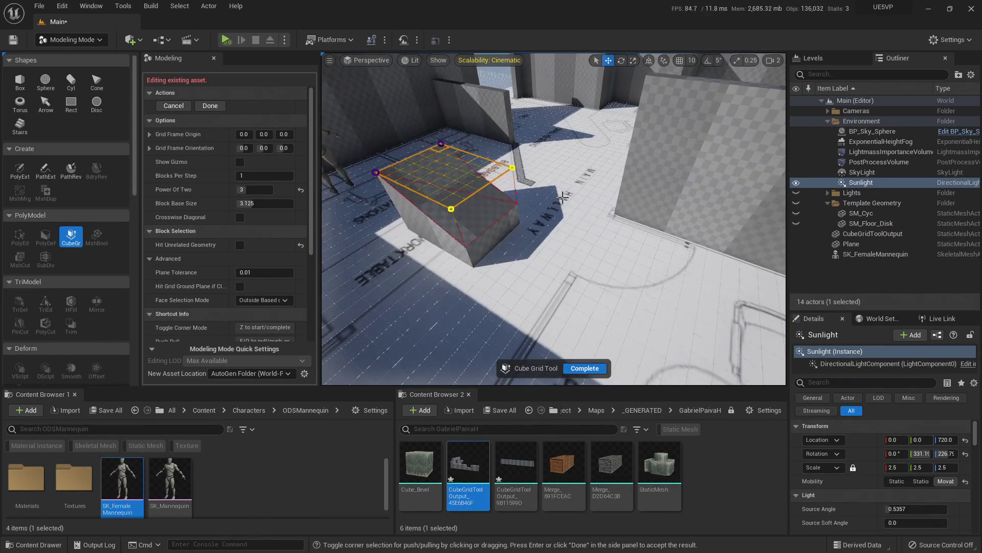
scroll(563, 198, up, 10)
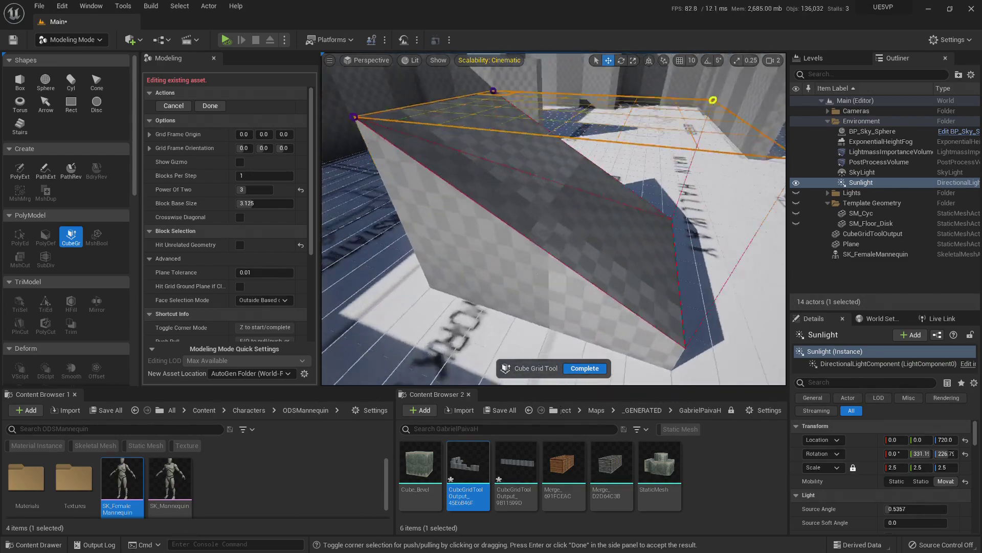
- Pull the test block's two lowered corners back up to level its top and accept the corner edit
right_drag(554, 201, 554, 202)
key(e)
key(e)
key(e)
key(e)
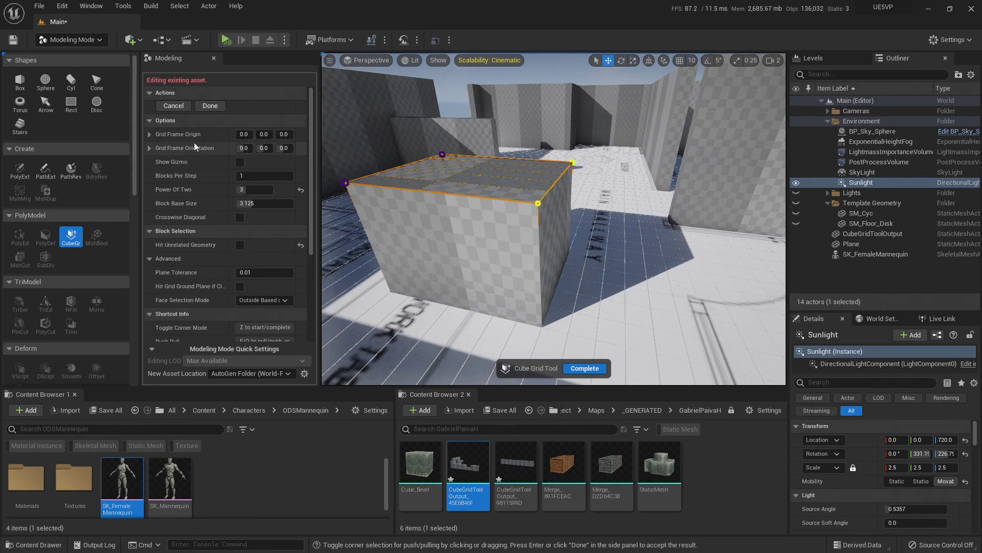
click(206, 106)
- Pull up a block over the angled Billboard/TV wall on the blueprint, starting at the end of the receiving partition
right_drag(554, 202, 530, 214)
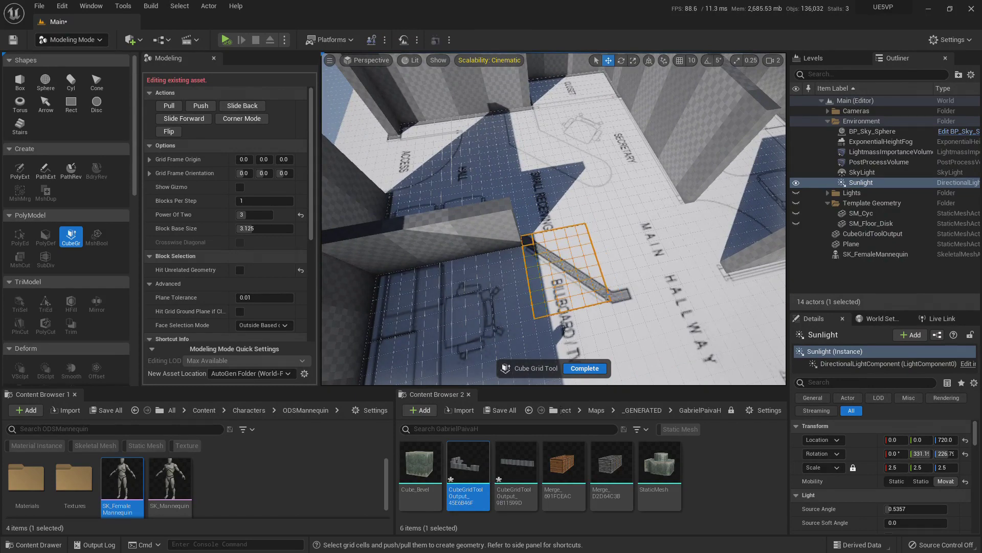
right_drag(625, 266, 600, 262)
key(e)
key(e)
key(e)
key(e)
key(e)
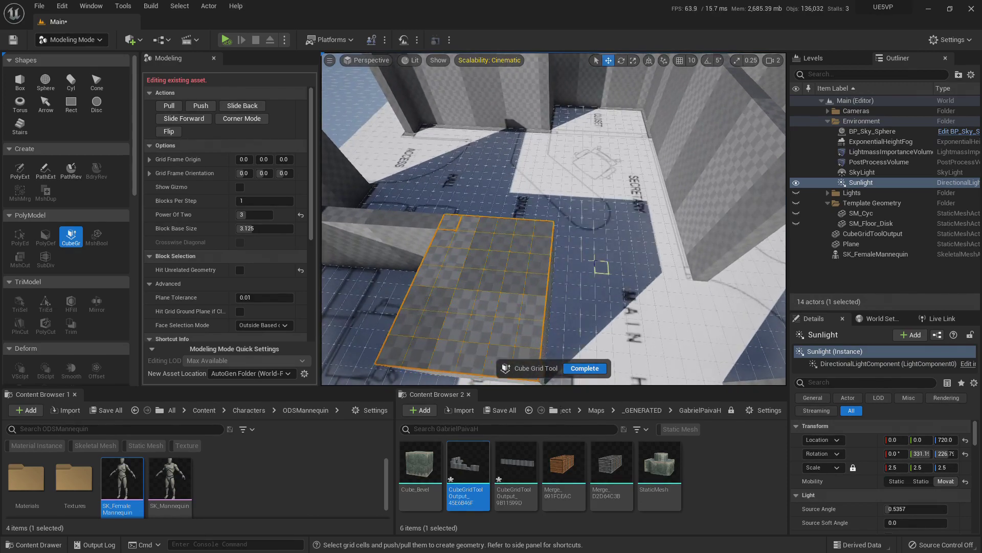
right_drag(530, 215, 530, 215)
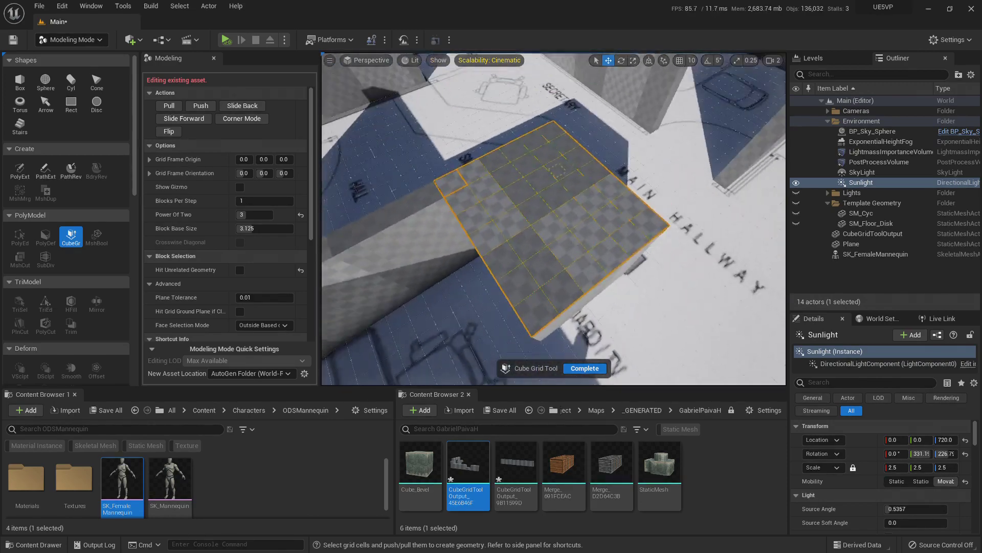
- Cut the block's billboard-side face diagonally in Corner Mode by pushing in its two workstation-side corners
right_drag(558, 255, 558, 255)
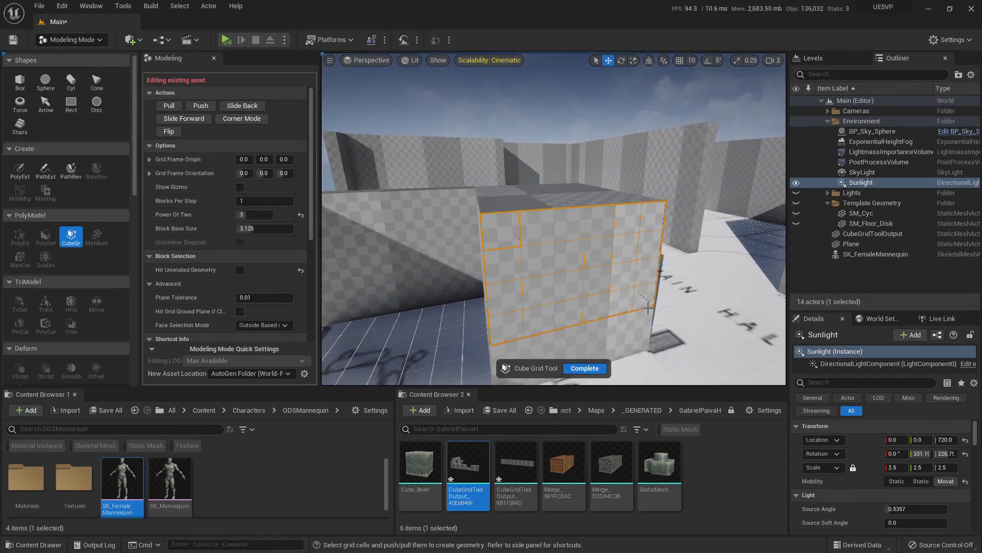
right_drag(643, 321, 643, 320)
click(244, 119)
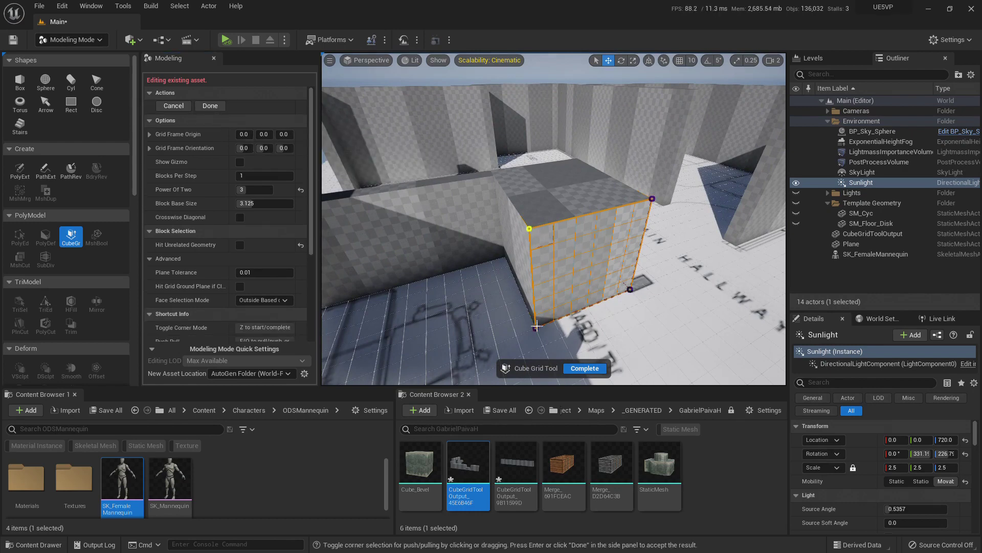
right_drag(596, 262, 596, 256)
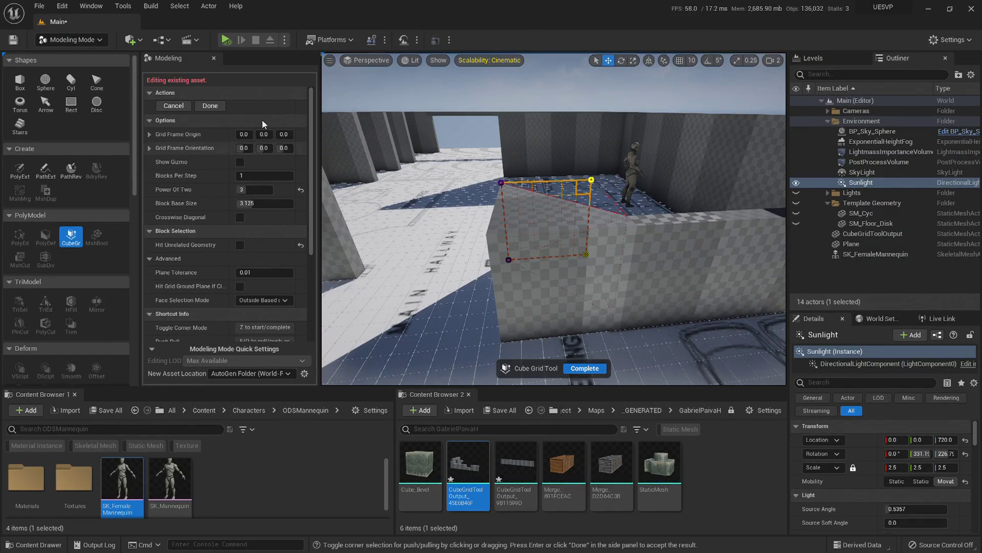
click(210, 105)
- Push in the two hallway-side corners of the block's small-receiving face in Corner Mode to form a thin angled wall along the blueprint
drag(507, 244, 552, 243)
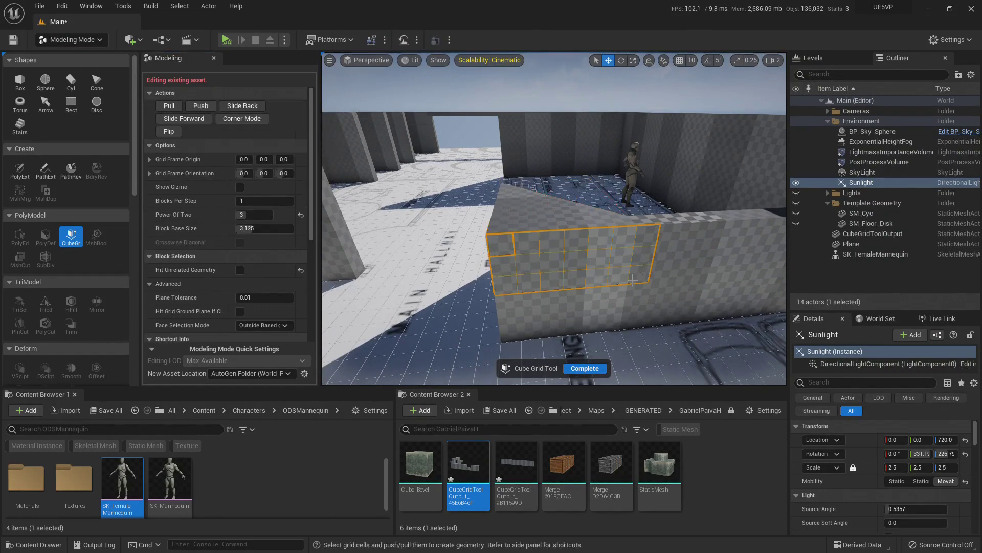
click(248, 119)
right_drag(515, 208, 515, 208)
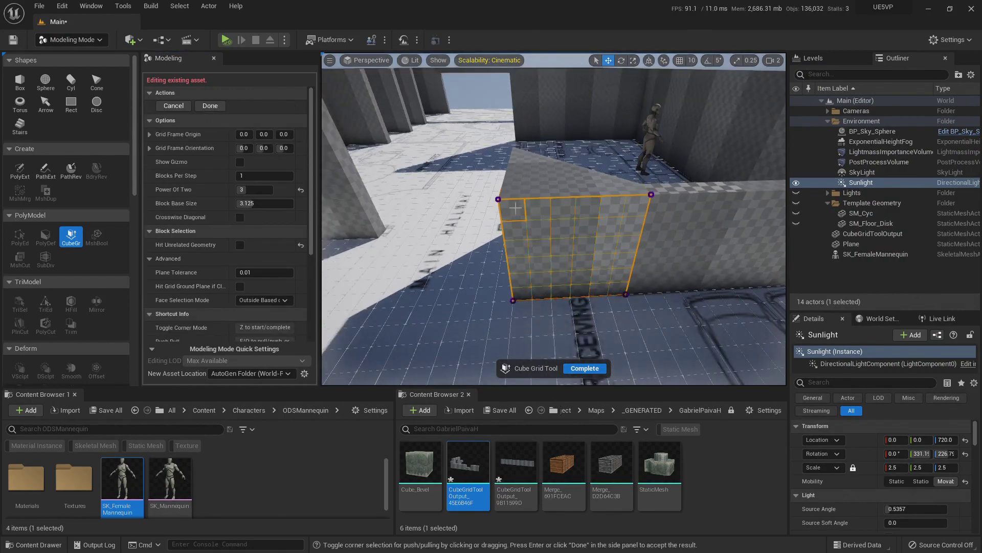
click(513, 301)
right_drag(512, 301, 726, 256)
key(q)
key(q)
key(q)
key(q)
key(q)
key(q)
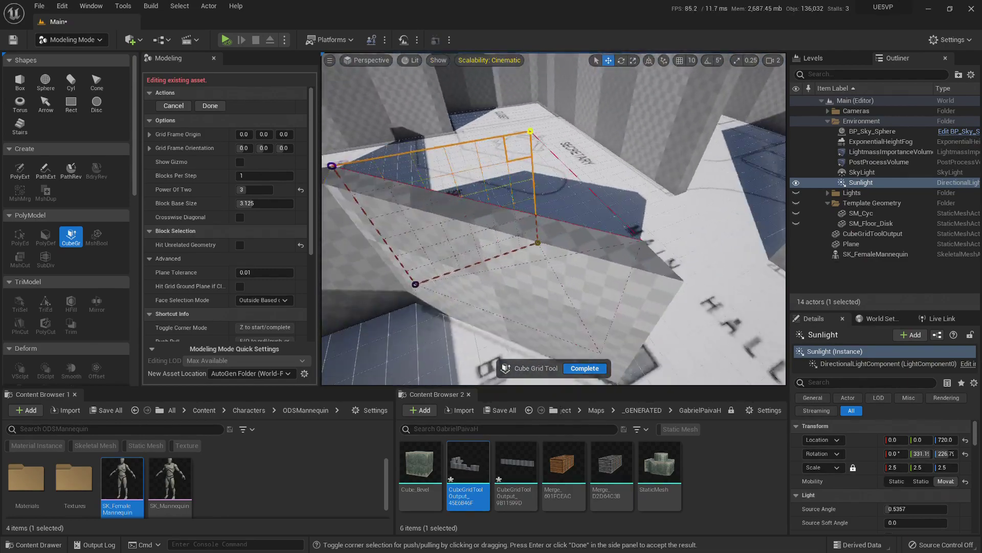
right_drag(544, 235, 445, 279)
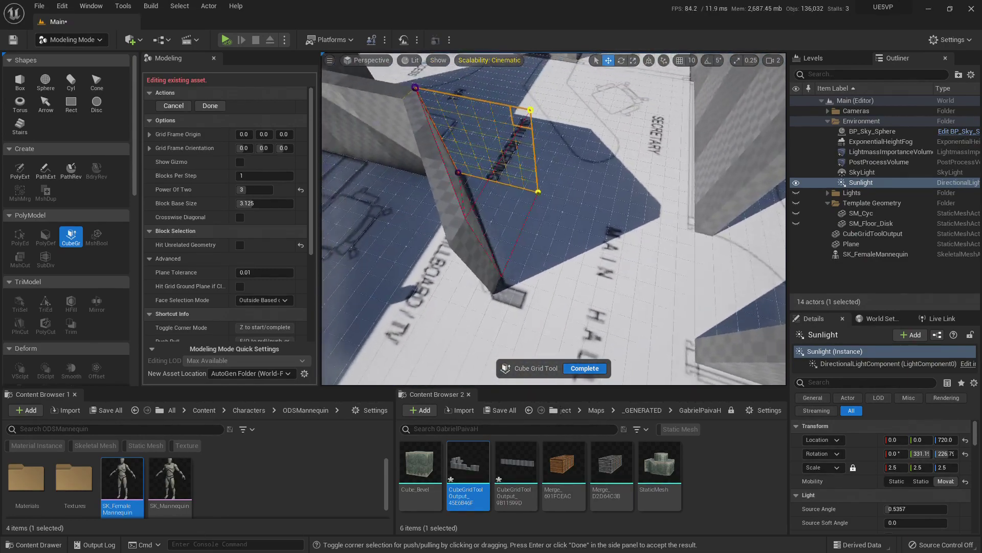
right_drag(509, 194, 506, 187)
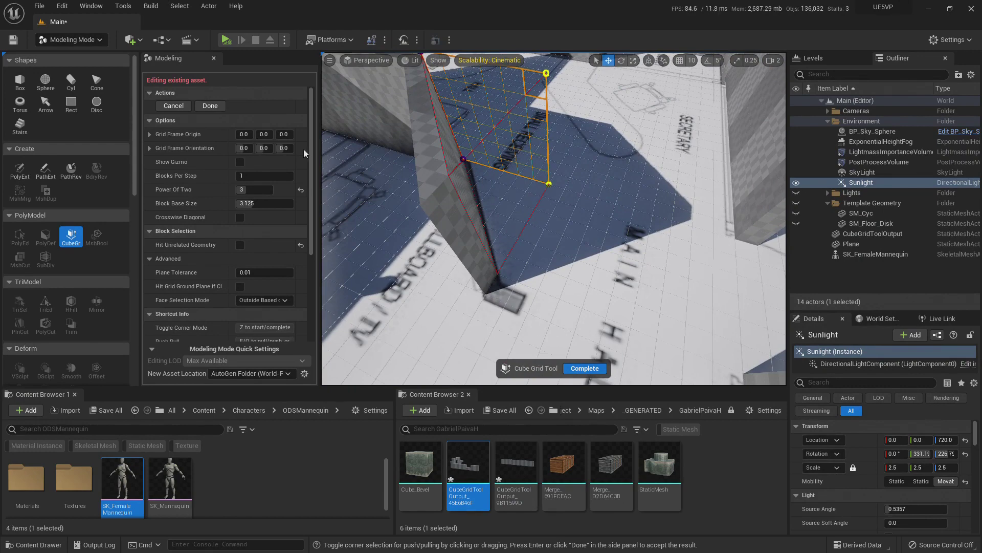
click(209, 105)
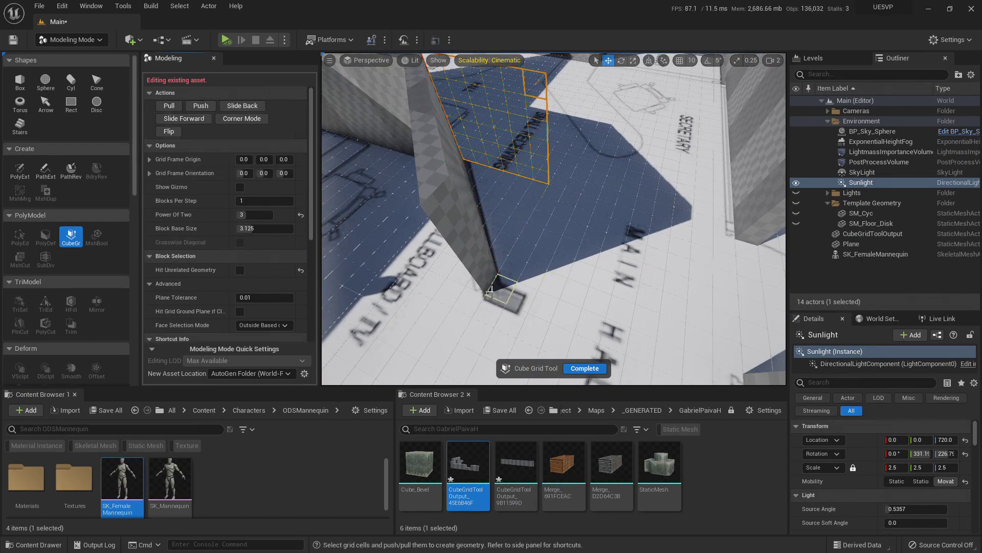
- Extend the end of the angled Billboard/TV wall over the short straight segment on the blueprint
drag(441, 205, 478, 270)
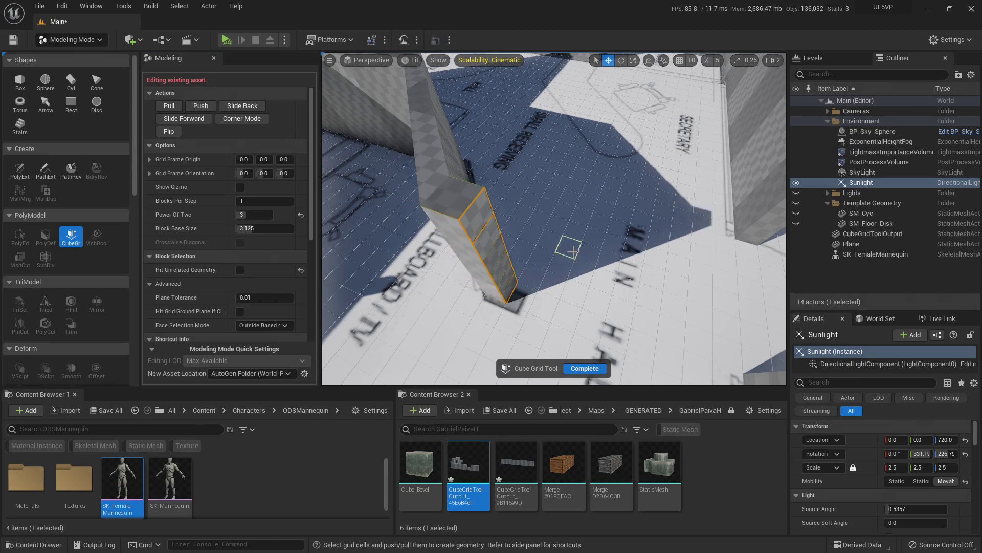
right_drag(567, 243, 654, 199)
- Pull up the hallway-side partition of the private office next to the sofa room, from its doorway to the corner
key(s)
key(w)
key(s)
right_drag(534, 179, 404, 281)
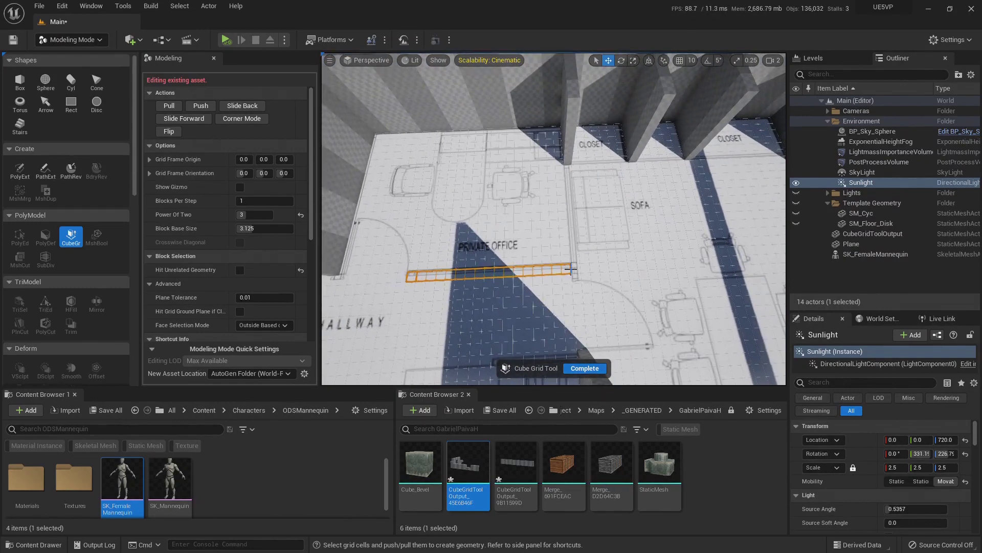
key(s)
- Pull up the partition between the private office and the sofa room, joining the office's corner to the closet partition
right_drag(628, 224, 492, 226)
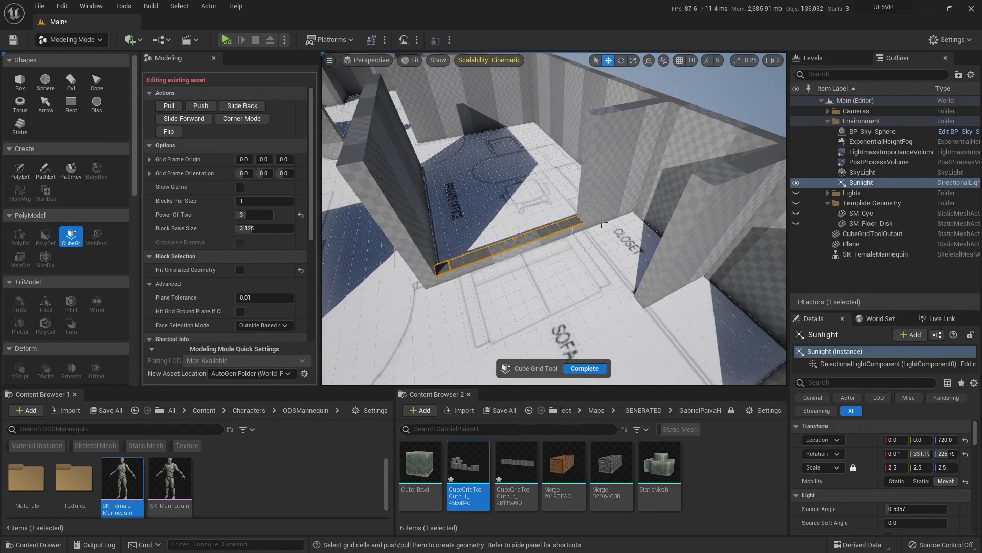
key(e)
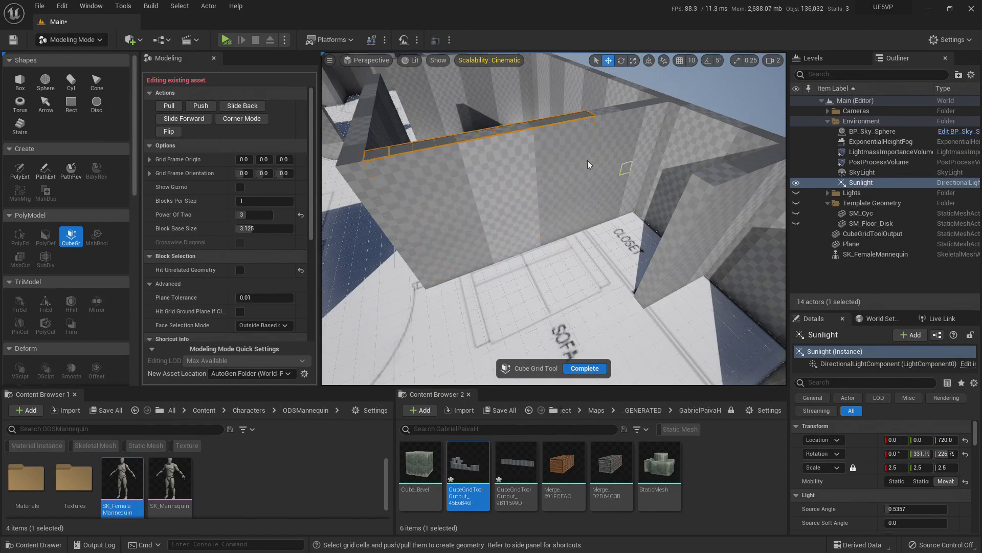
right_drag(588, 164, 520, 209)
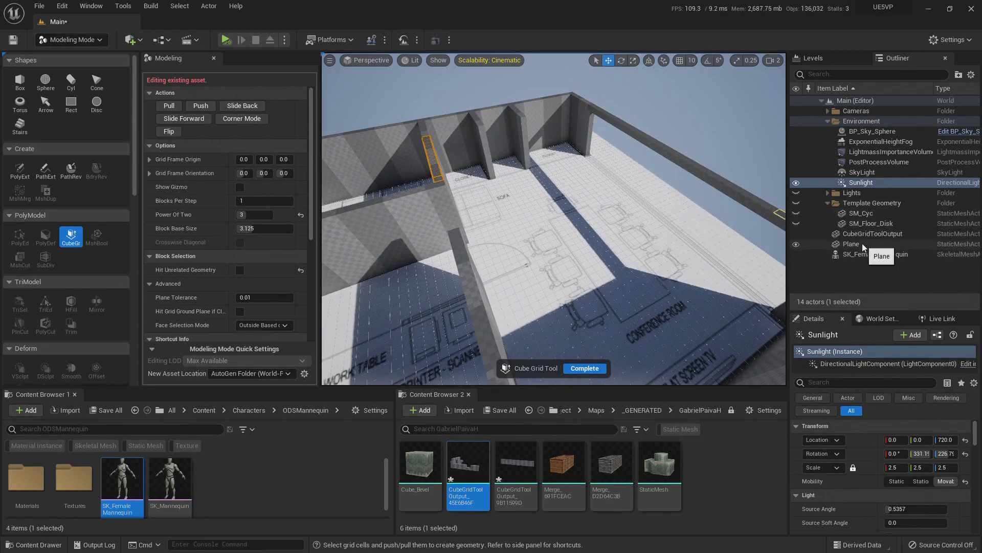
- Select and frame the floor plan plane, and complete the Cube Grid edit of the office walls
double_click(851, 244)
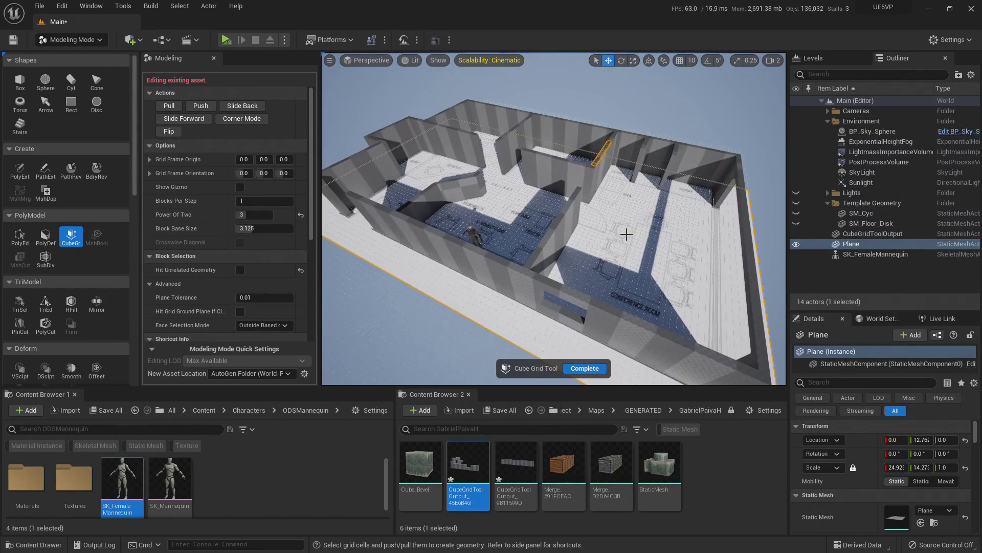
right_drag(623, 230, 588, 230)
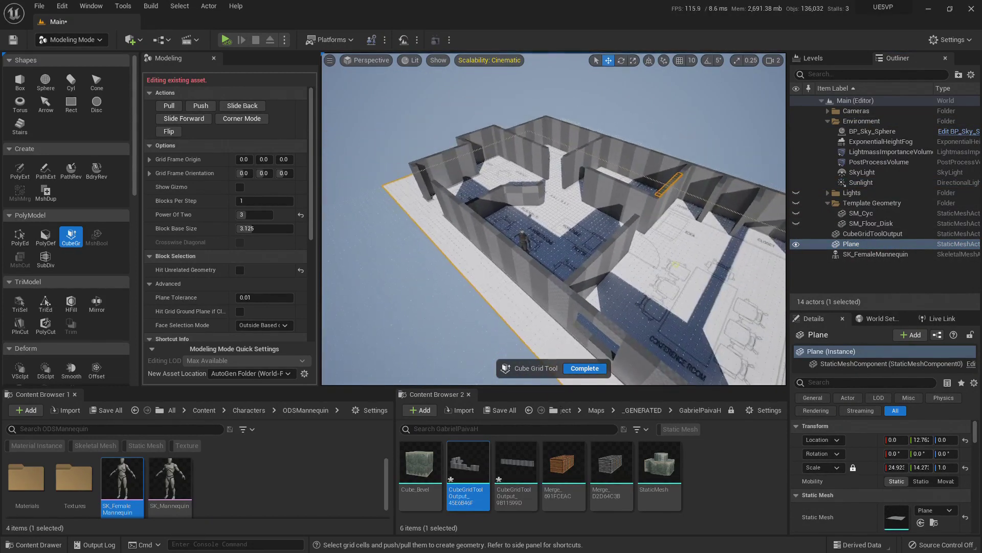
click(588, 369)
- Duplicate the floor plan plane up to Z 250 as a ceiling and flip it to an X rotation of 180°
right_drag(516, 203, 556, 195)
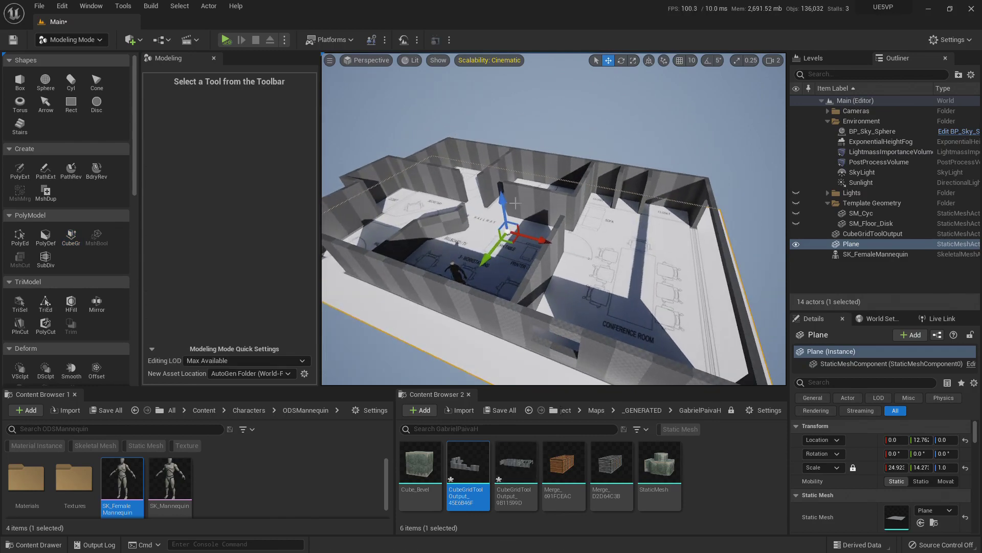
alt+drag(503, 200, 500, 174)
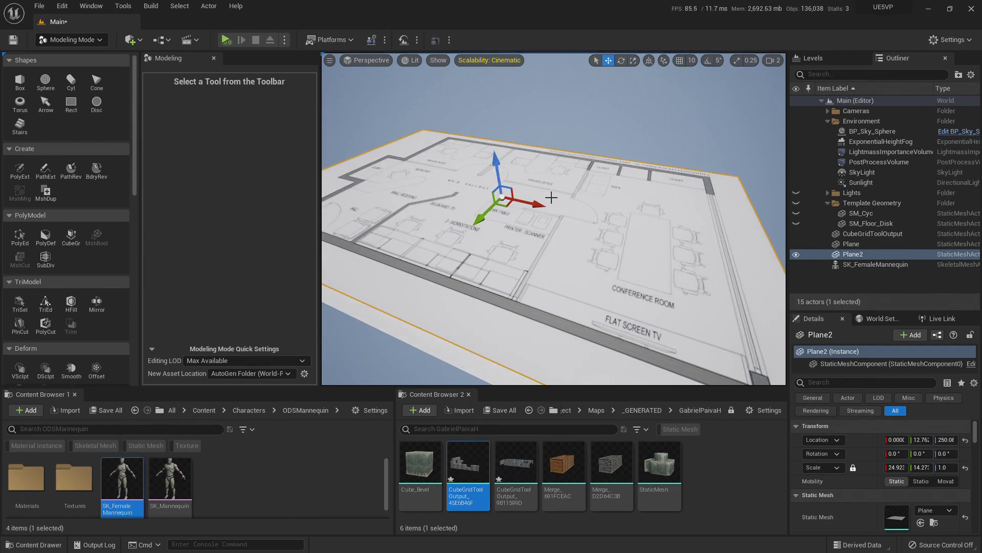
key(w)
right_drag(551, 197, 477, 185)
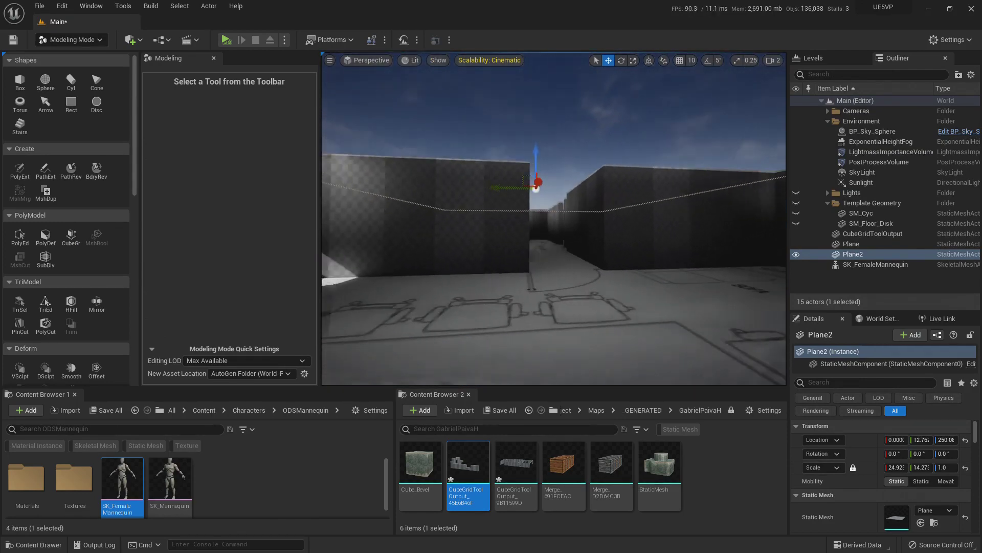
right_drag(558, 176, 536, 212)
key(e)
drag(568, 236, 543, 266)
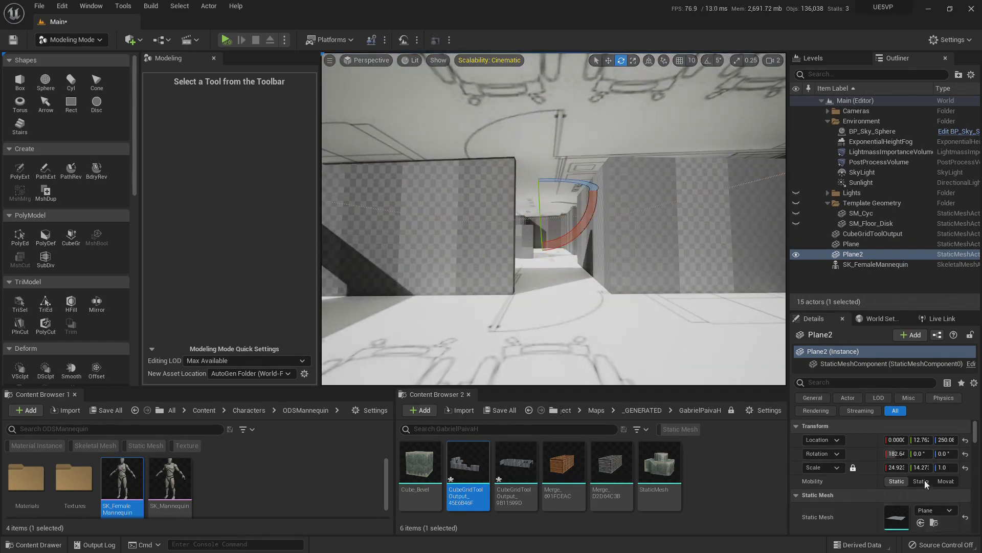
click(897, 453)
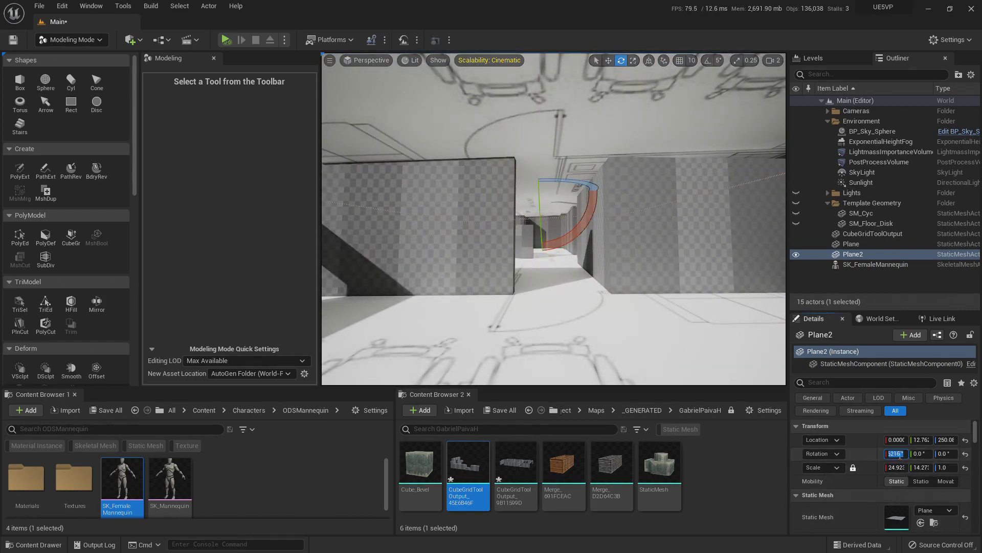
text(180)
key(Return)
- Walk through the office interior beneath the ceiling plane to examine the rooms, the hallway and the entrance
right_drag(512, 230, 491, 220)
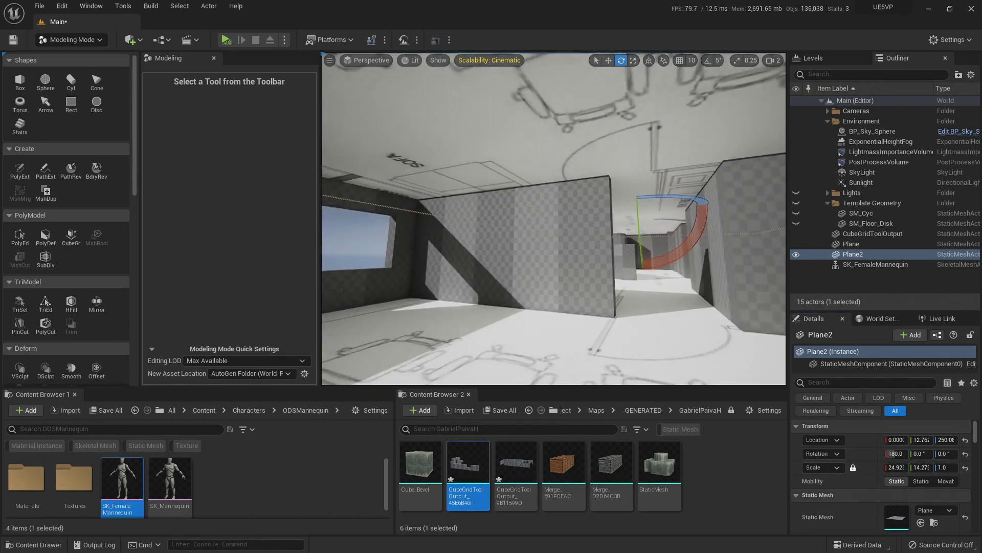
right_drag(552, 220, 399, 231)
key(w)
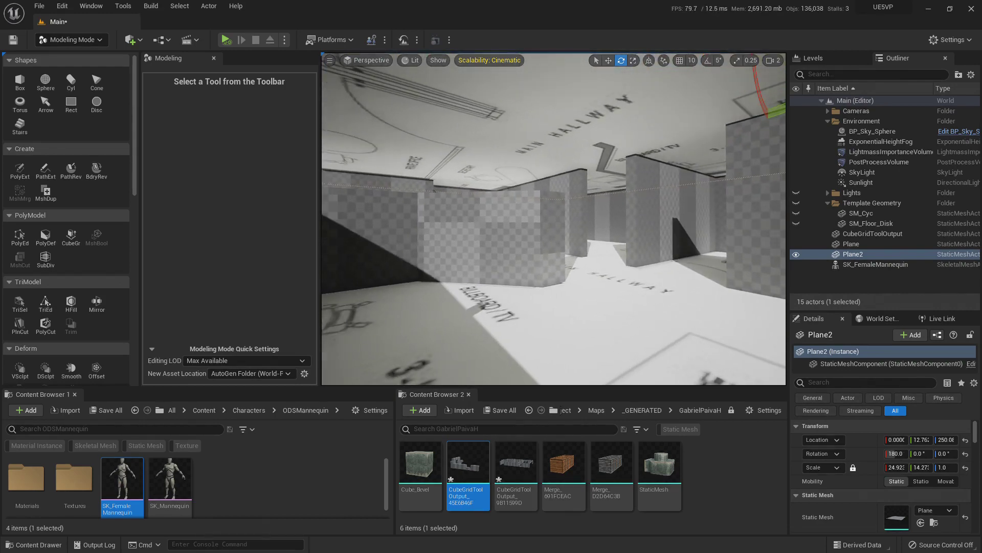
key(w)
right_drag(553, 220, 757, 222)
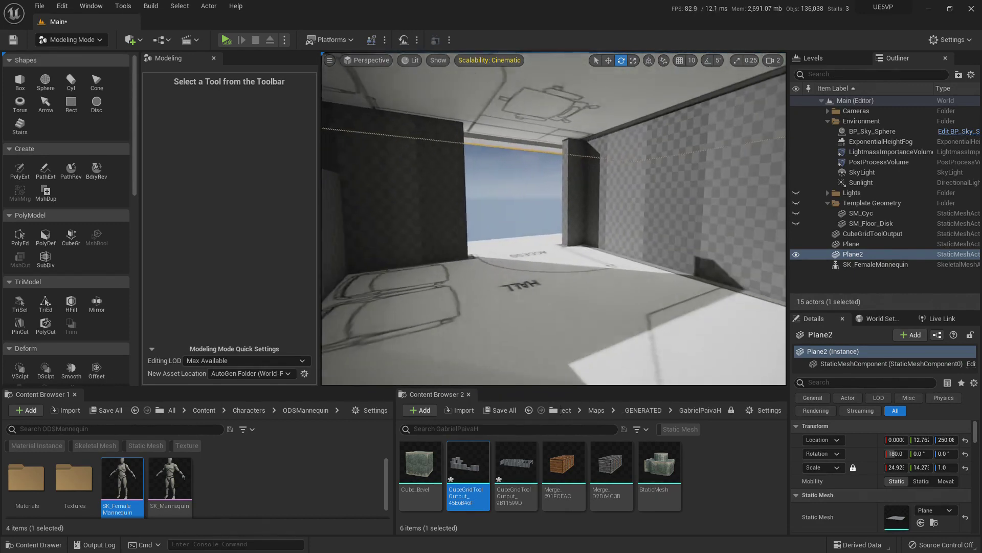
right_drag(410, 220, 665, 262)
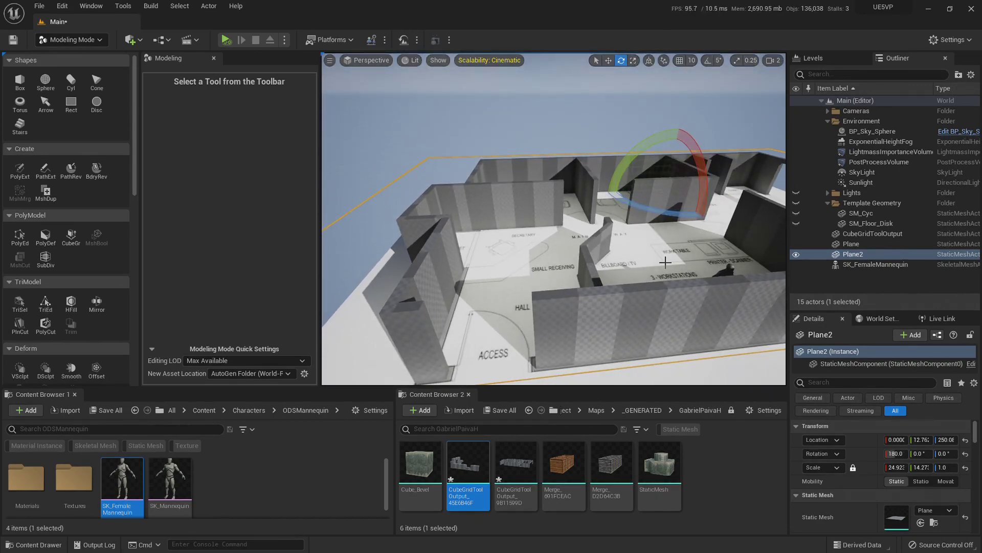
- Delete the duplicated ceiling plane
key(Delete)
right_drag(519, 255, 453, 256)
right_drag(503, 308, 503, 308)
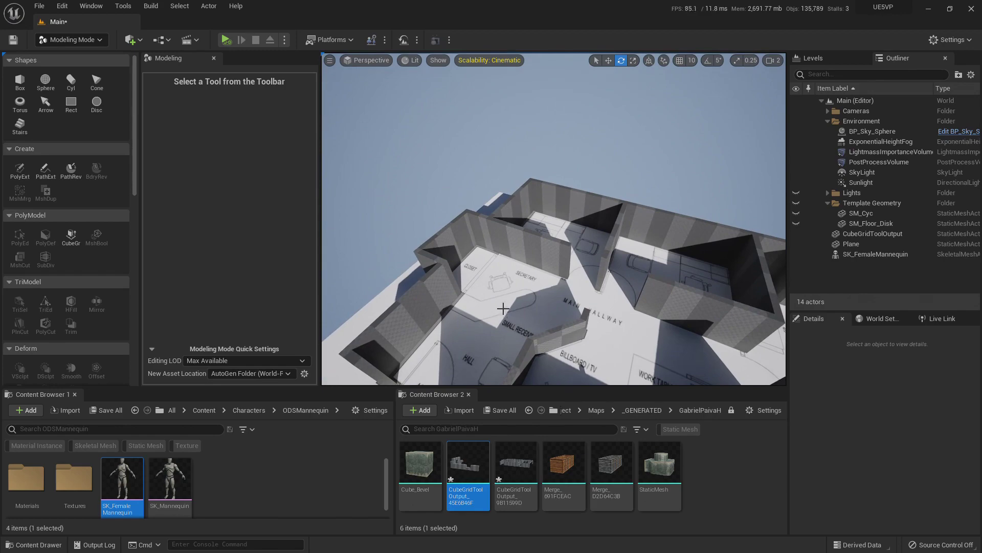
right_click(478, 468)
mouse_move(586, 300)
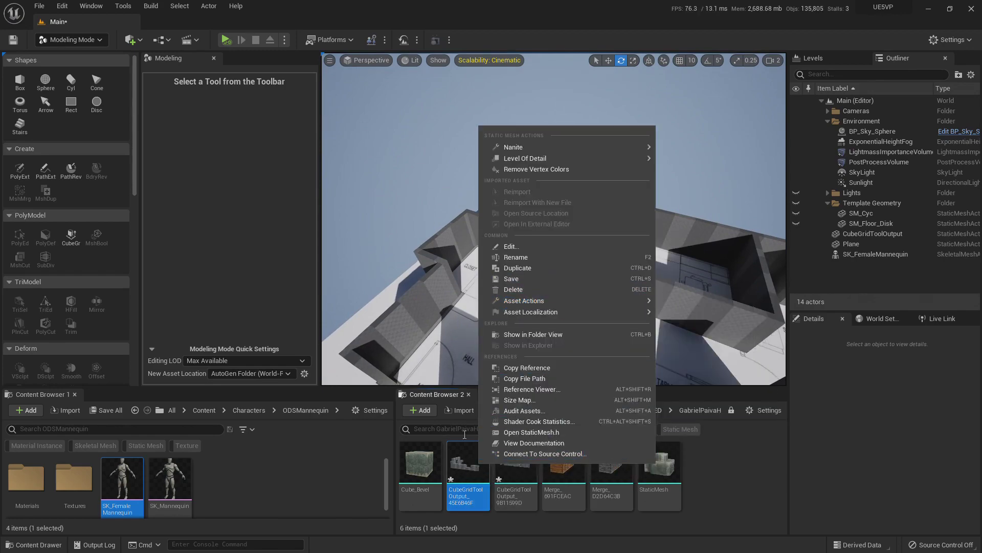
click(458, 474)
- Select the office wall mesh and look through the modeling tools available for editing it
right_drag(580, 275, 580, 275)
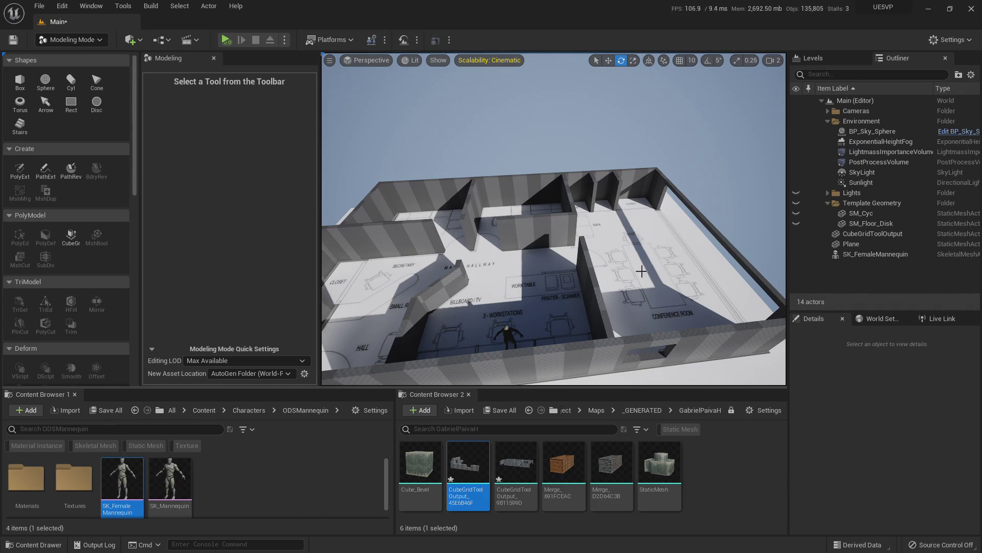
click(603, 310)
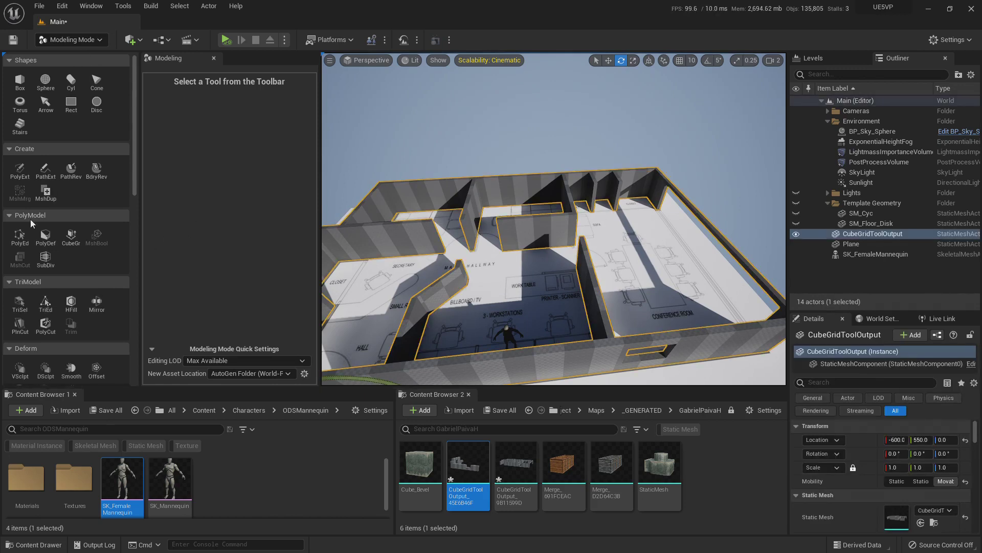
scroll(70, 247, down, 7)
scroll(84, 302, down, 4)
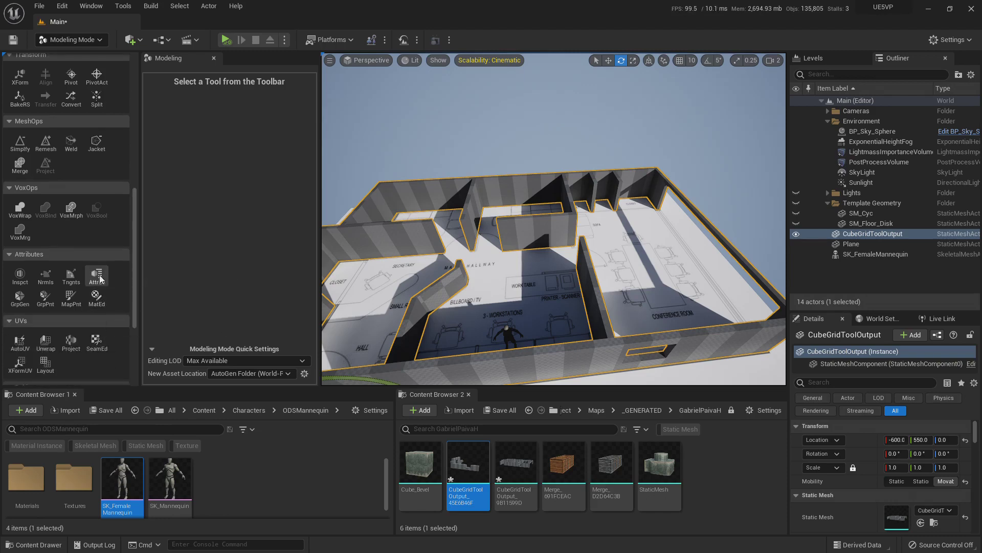
scroll(107, 290, up, 3)
scroll(109, 293, up, 2)
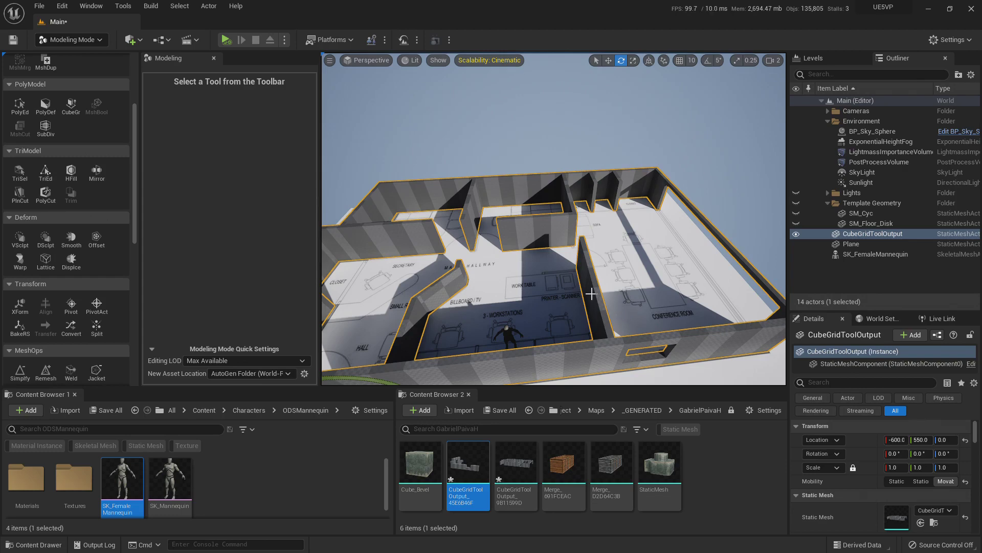
right_drag(565, 307, 691, 309)
right_drag(535, 286, 560, 299)
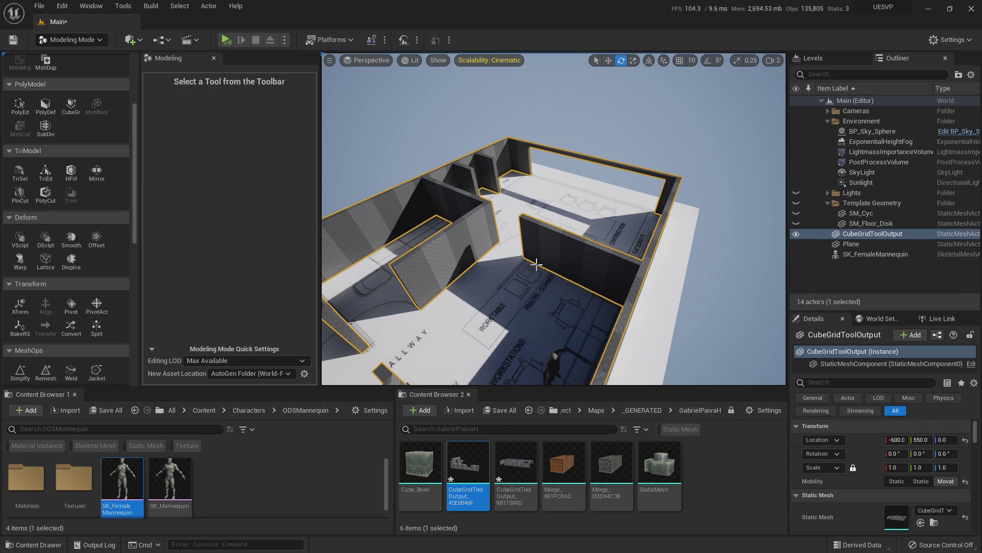
right_drag(546, 265, 546, 265)
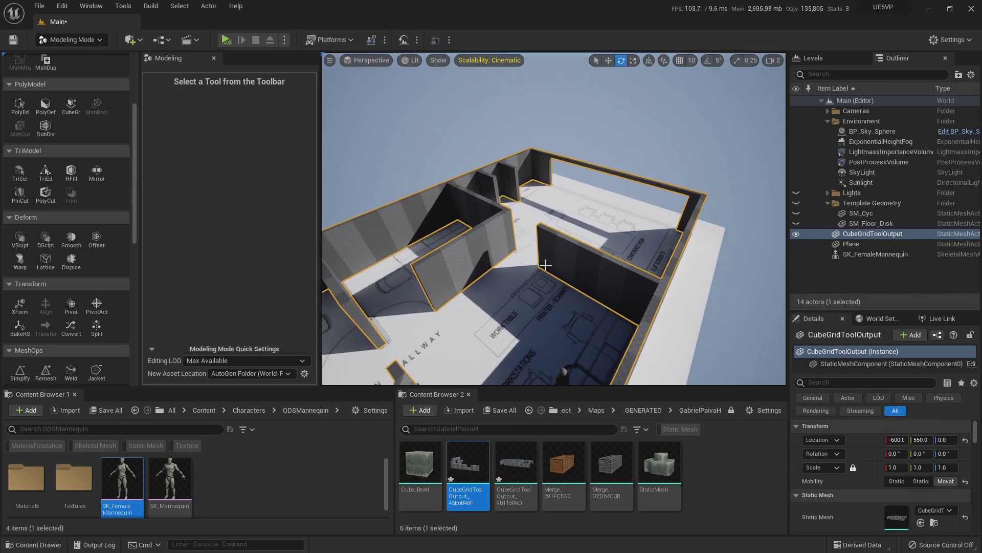